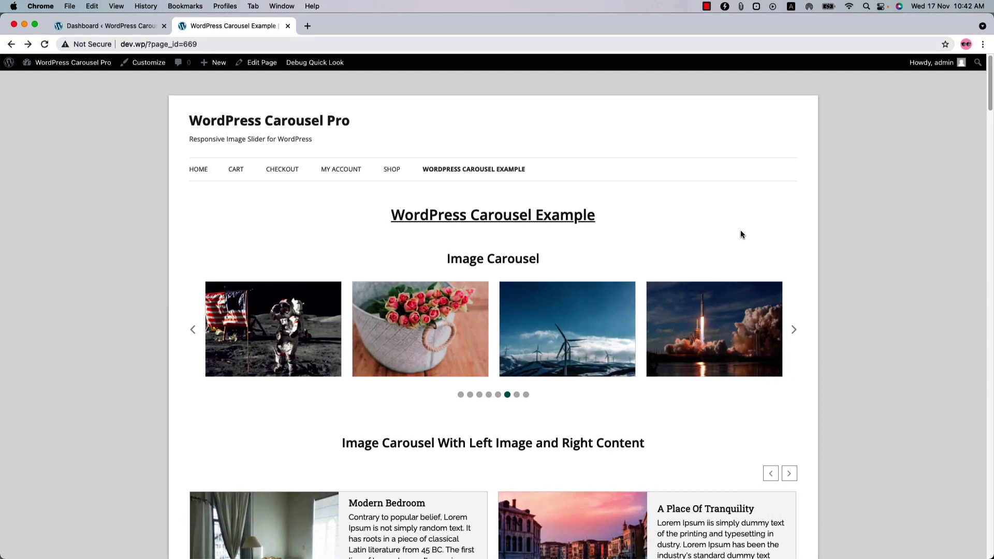
Go from the Dashboard to WP Carousel Pro's All Carousels list and start a new carousel
{"action": "scroll", "coordinate": [862, 356], "scroll_direction": "down", "scroll_amount": 4}
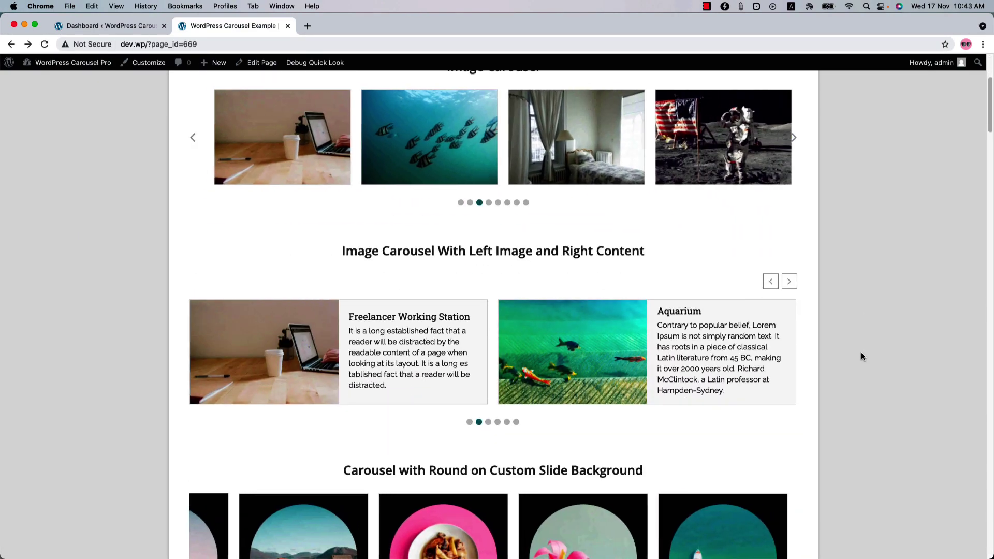
{"action": "scroll", "coordinate": [862, 356], "scroll_direction": "down", "scroll_amount": 10}
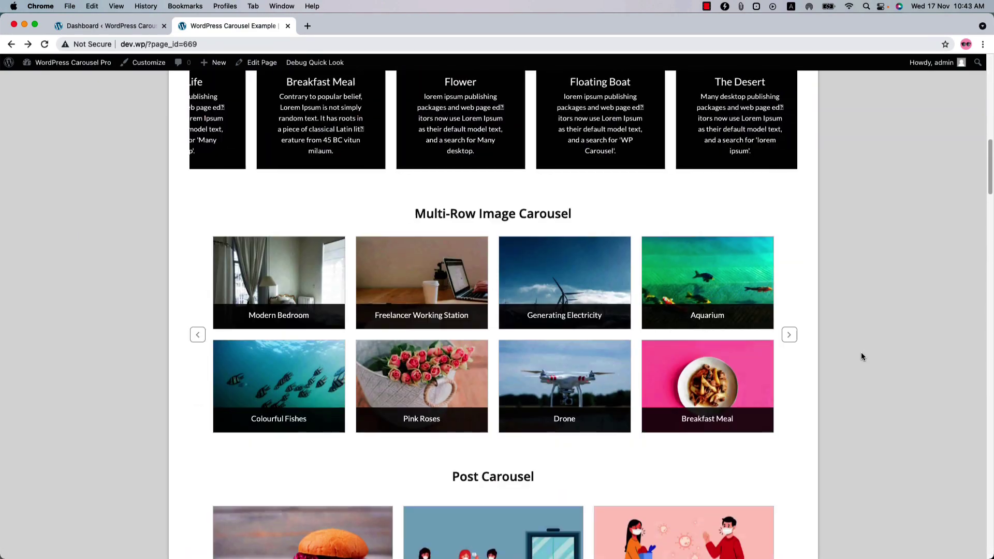
{"action": "scroll", "coordinate": [861, 356], "scroll_direction": "down", "scroll_amount": 5}
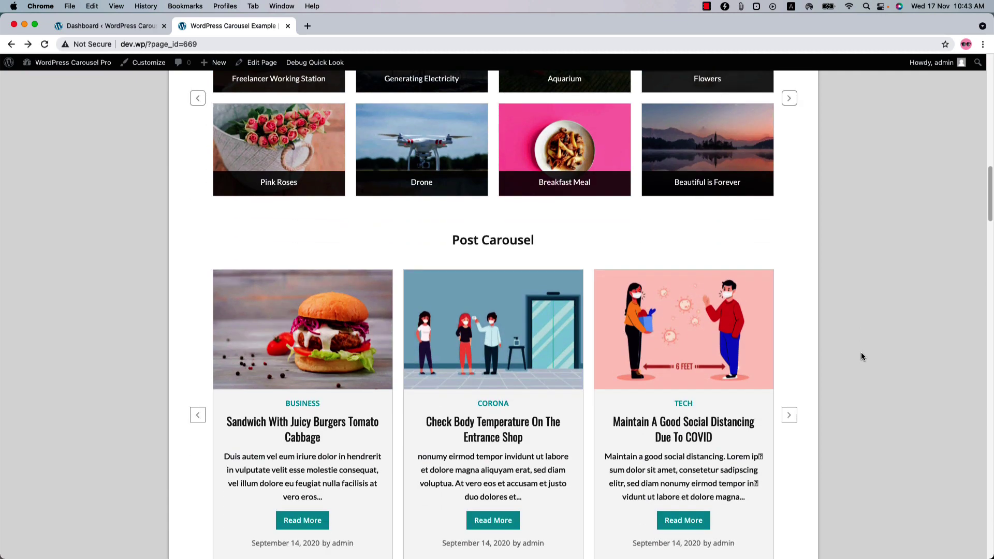
{"action": "scroll", "coordinate": [862, 356], "scroll_direction": "down", "scroll_amount": 10}
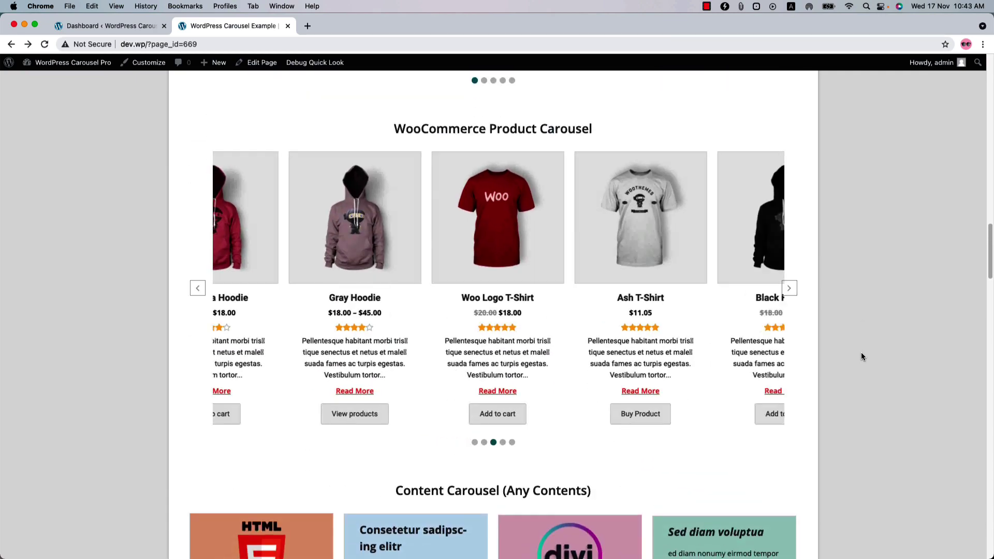
{"action": "scroll", "coordinate": [862, 357], "scroll_direction": "down", "scroll_amount": 17}
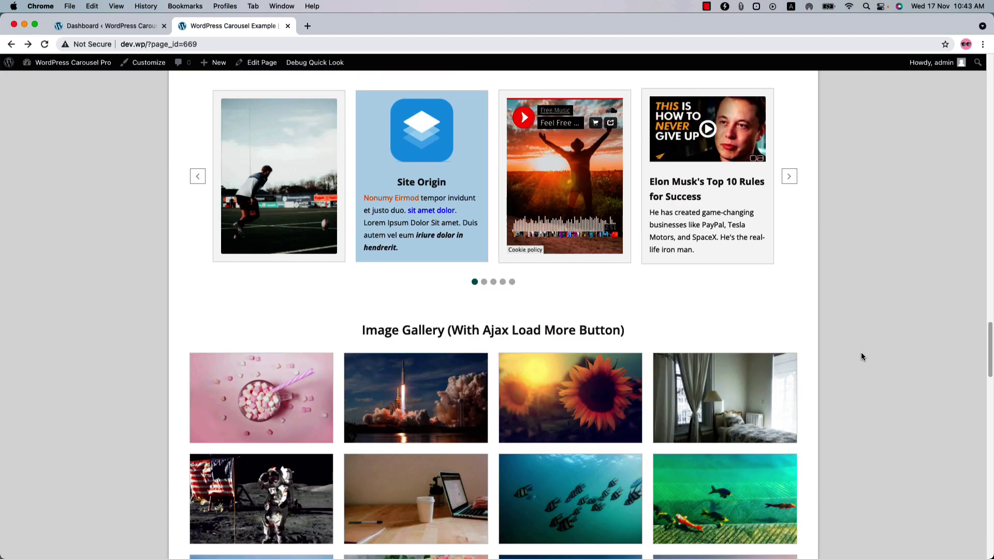
{"action": "scroll", "coordinate": [862, 357], "scroll_direction": "down", "scroll_amount": 20}
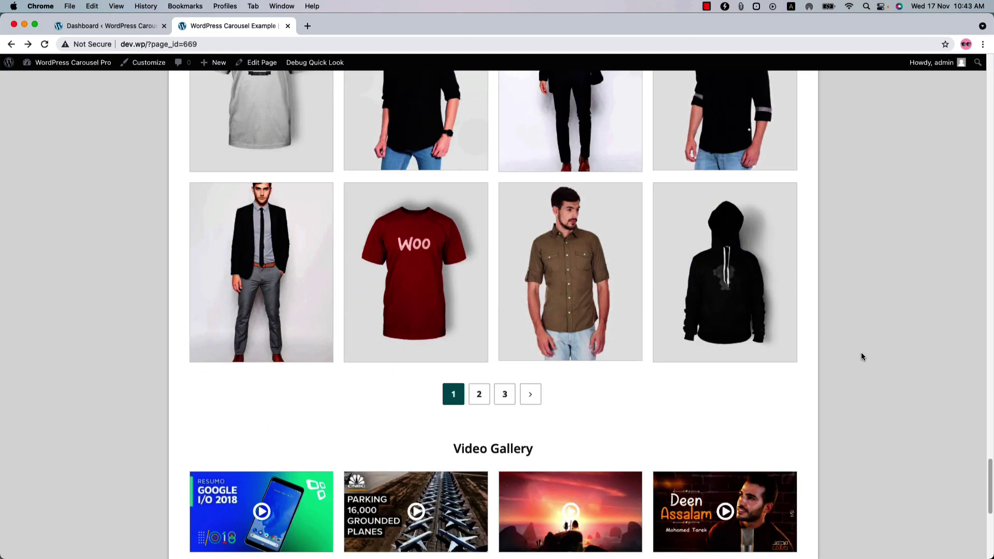
{"action": "scroll", "coordinate": [862, 356], "scroll_direction": "down", "scroll_amount": 6}
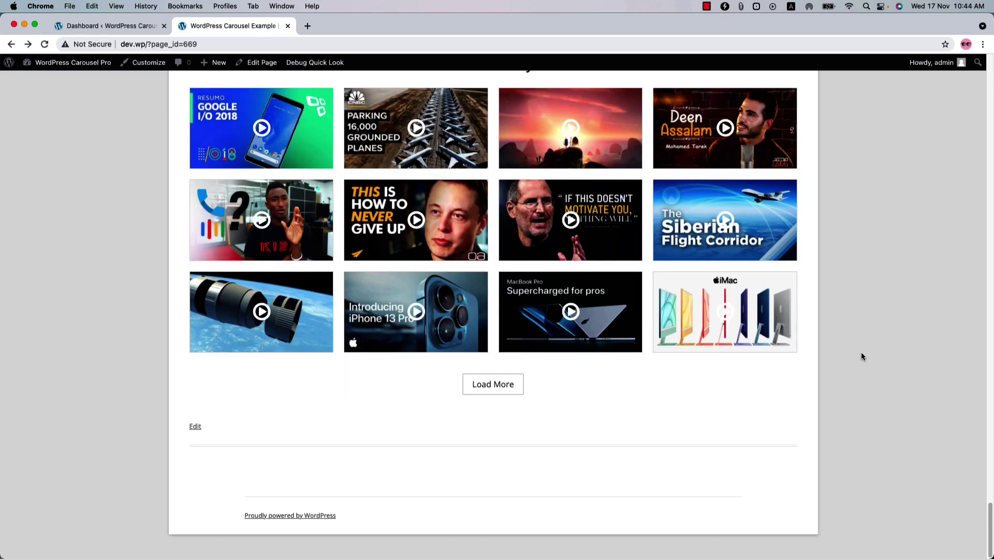
{"action": "left_click", "coordinate": [123, 24]}
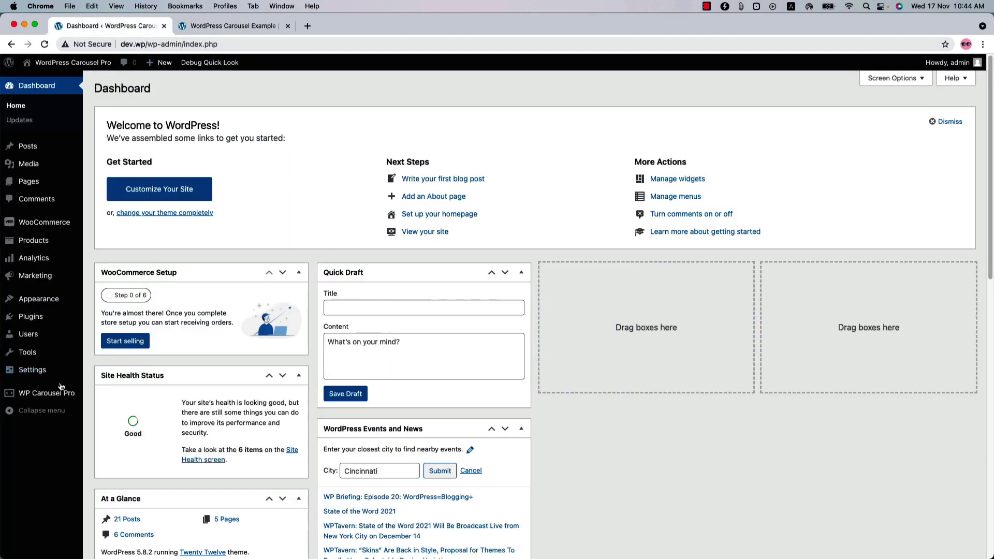
{"action": "left_click", "coordinate": [50, 399]}
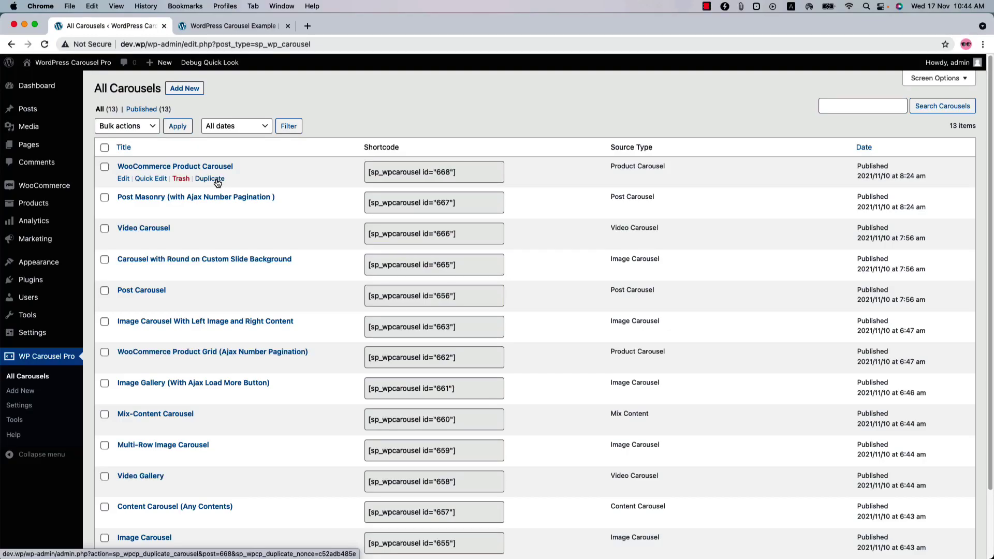
{"action": "left_click", "coordinate": [191, 91]}
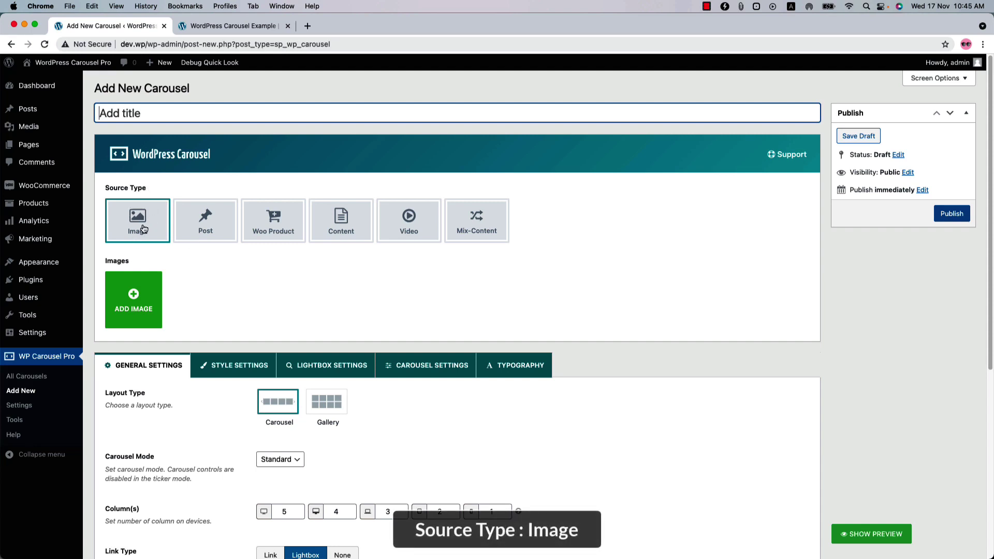
Select six images from the media library and create a new gallery from them
{"action": "left_click", "coordinate": [140, 305]}
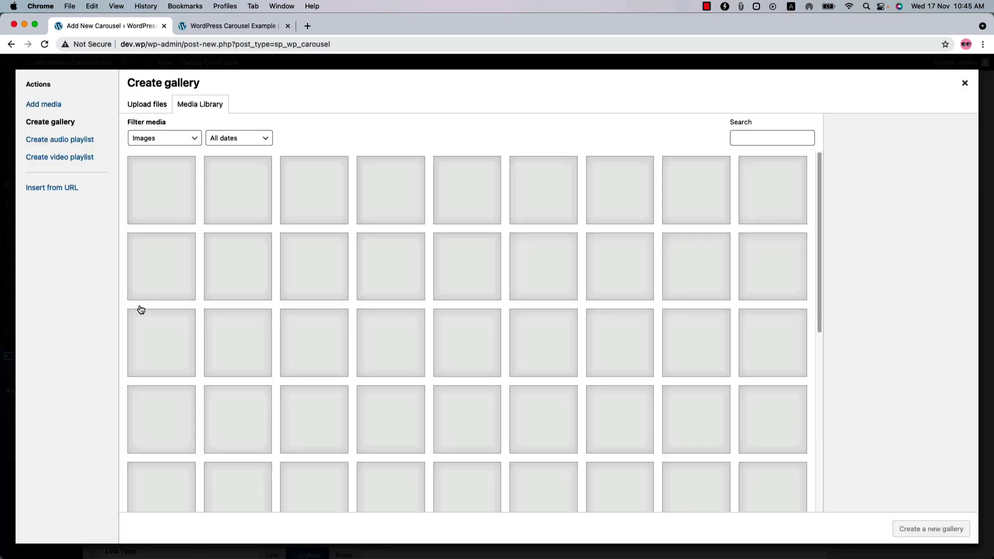
{"action": "scroll", "coordinate": [563, 429], "scroll_direction": "down", "scroll_amount": 5}
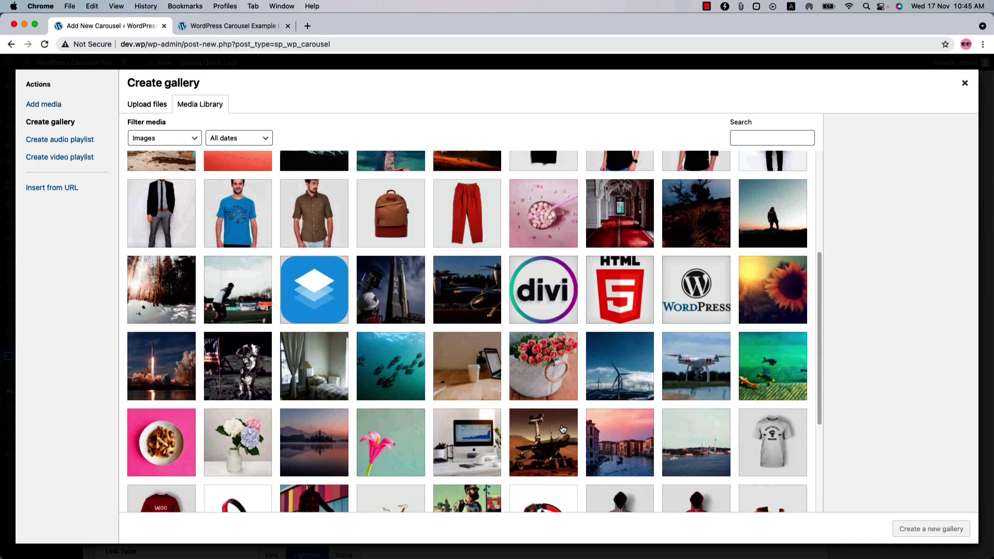
{"action": "scroll", "coordinate": [563, 428], "scroll_direction": "down", "scroll_amount": 2}
{"action": "left_click", "coordinate": [391, 282]}
{"action": "left_click", "coordinate": [620, 282], "text": "shift"}
{"action": "left_click", "coordinate": [750, 305], "text": "shift"}
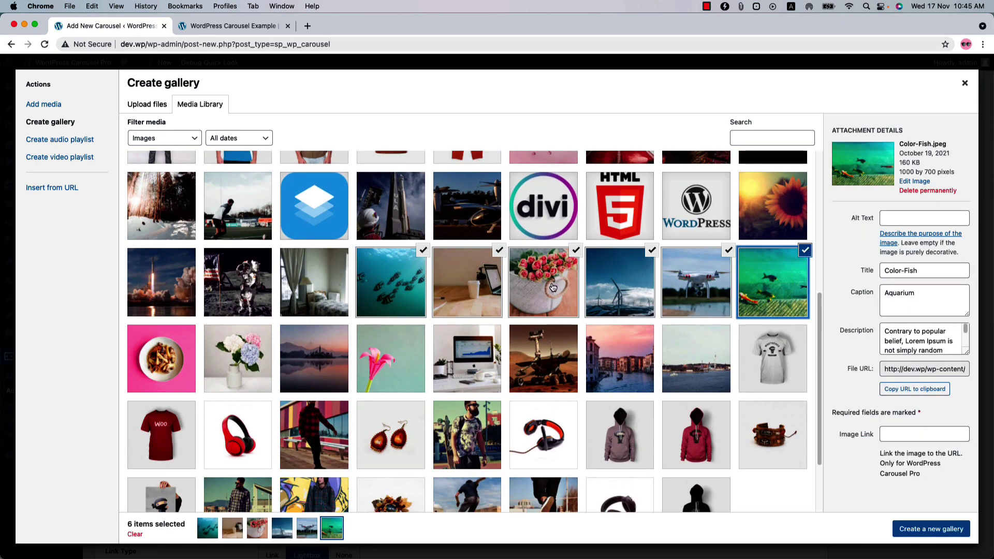
{"action": "left_click", "coordinate": [951, 539]}
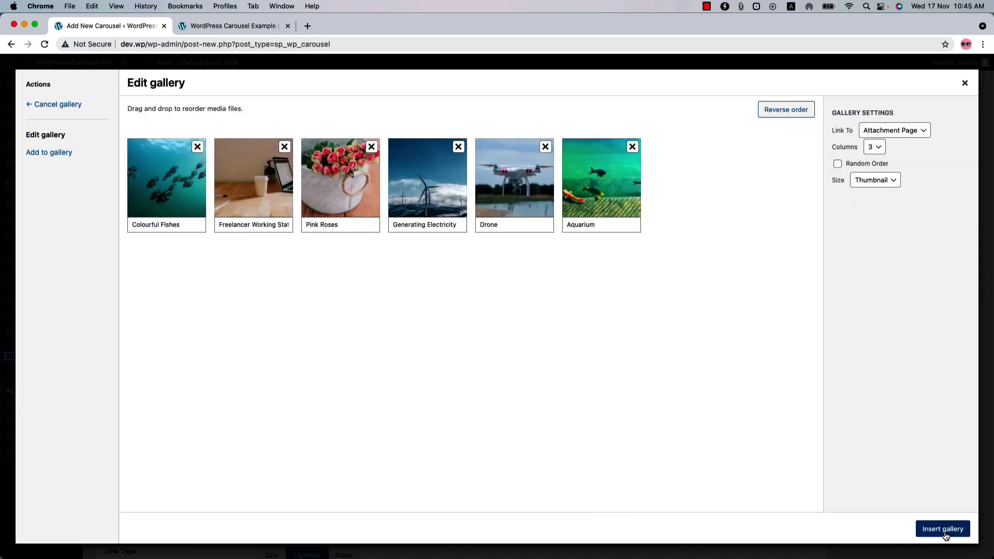
Remove Aquarium, move Drone second and Freelancer Working Station last, then insert the gallery
{"action": "left_click", "coordinate": [175, 188]}
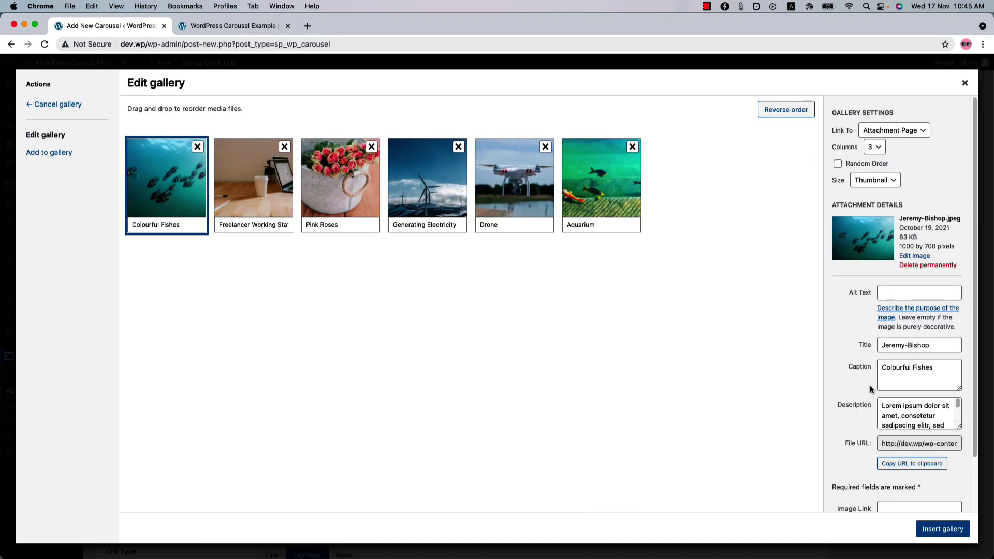
{"action": "scroll", "coordinate": [870, 385], "scroll_direction": "down", "scroll_amount": 3}
{"action": "scroll", "coordinate": [862, 379], "scroll_direction": "down", "scroll_amount": 1}
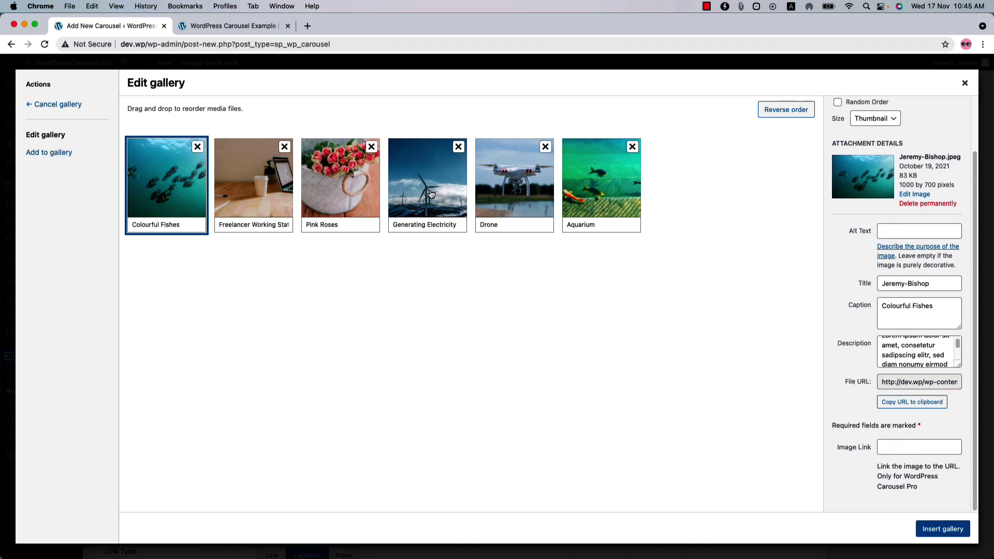
{"action": "left_click", "coordinate": [633, 148]}
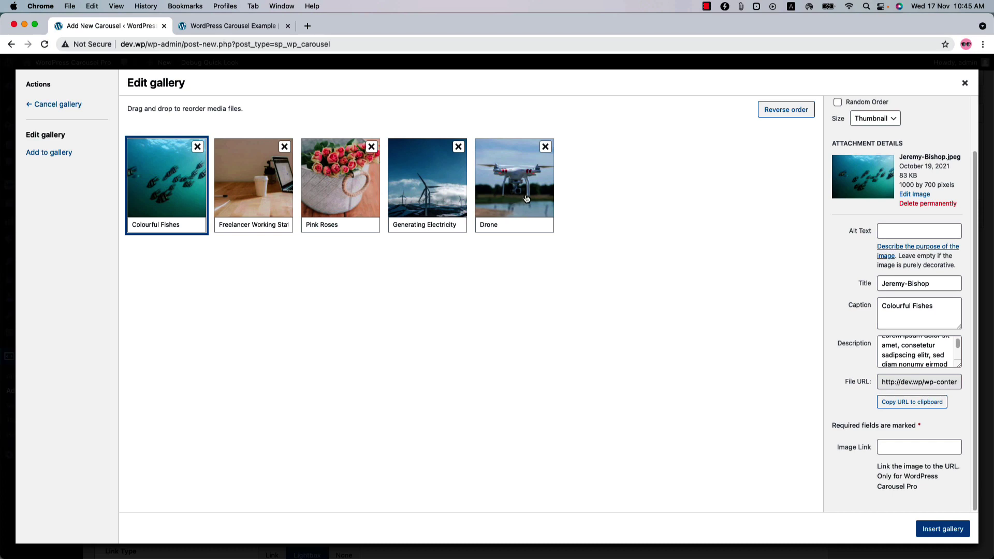
{"action": "left_click_drag", "start_coordinate": [520, 196], "coordinate": [249, 190]}
{"action": "left_click_drag", "start_coordinate": [318, 186], "coordinate": [486, 183]}
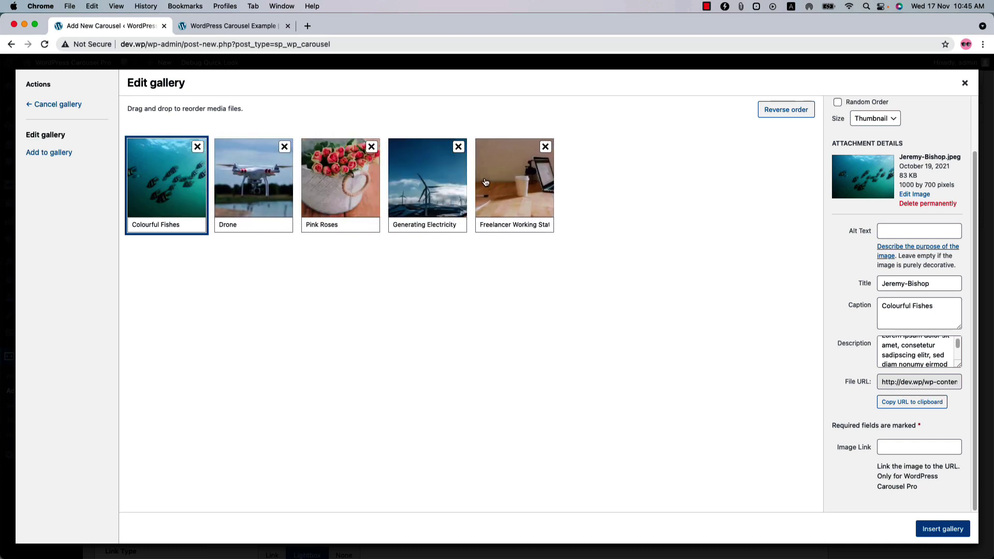
{"action": "left_click", "coordinate": [938, 529]}
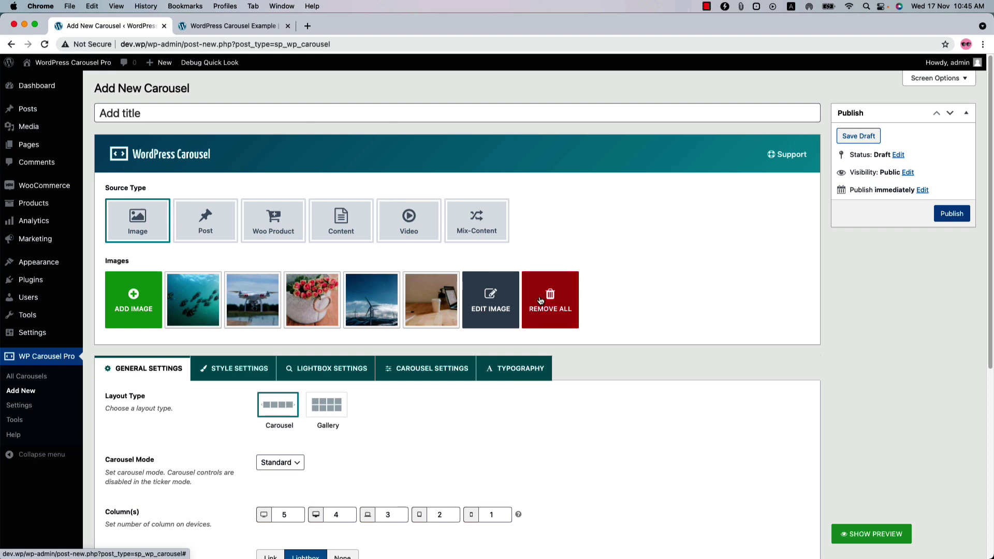
Make Post the source with Posts type, trying a category Taxonomy filter with Business terms, then clearing them
{"action": "left_click", "coordinate": [207, 230]}
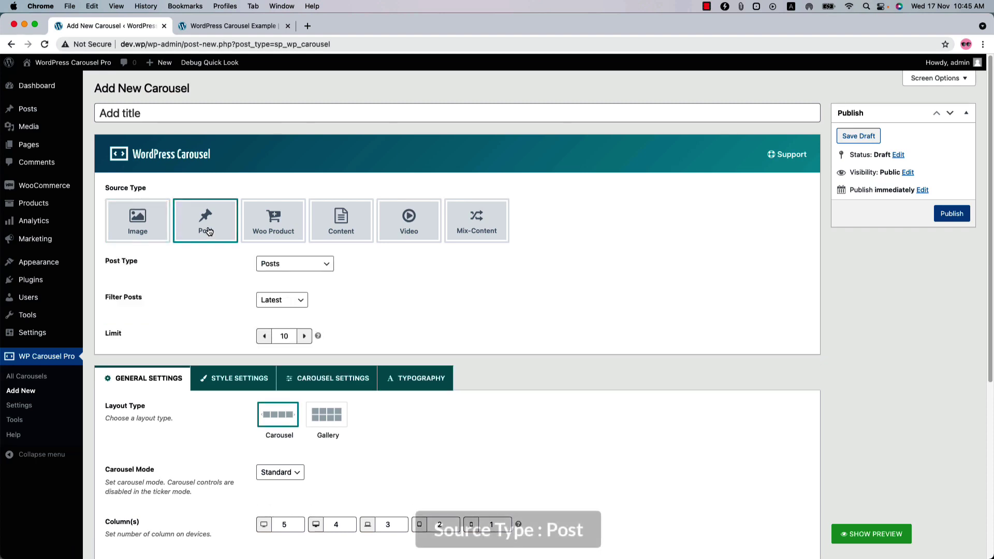
{"action": "left_click", "coordinate": [297, 267]}
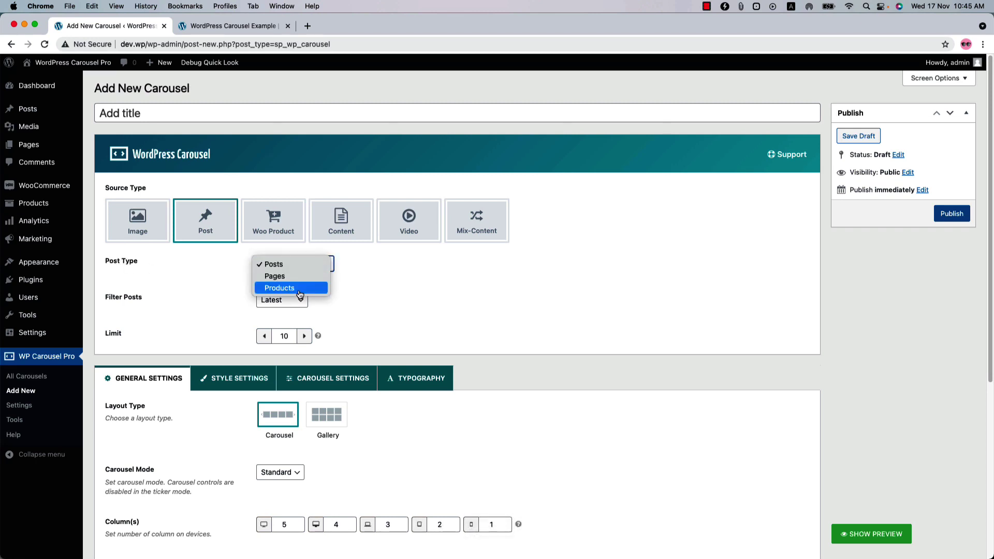
{"action": "left_click", "coordinate": [392, 276]}
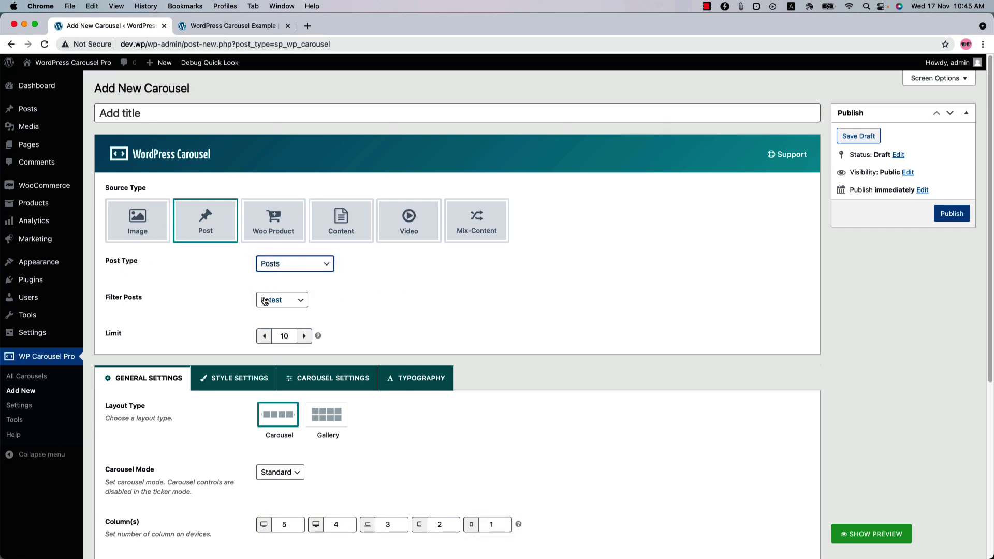
{"action": "left_click", "coordinate": [278, 302]}
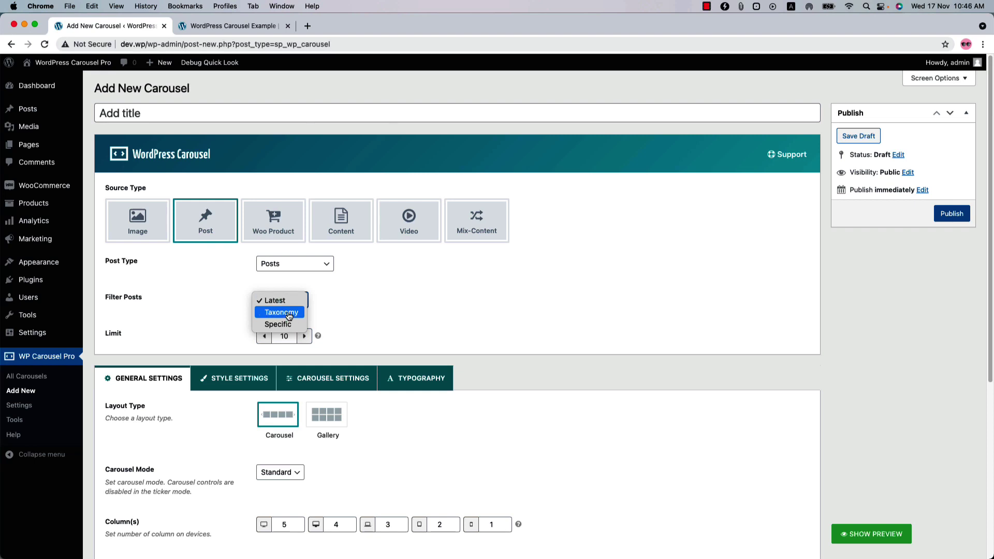
{"action": "left_click", "coordinate": [287, 313]}
{"action": "left_click", "coordinate": [287, 334]}
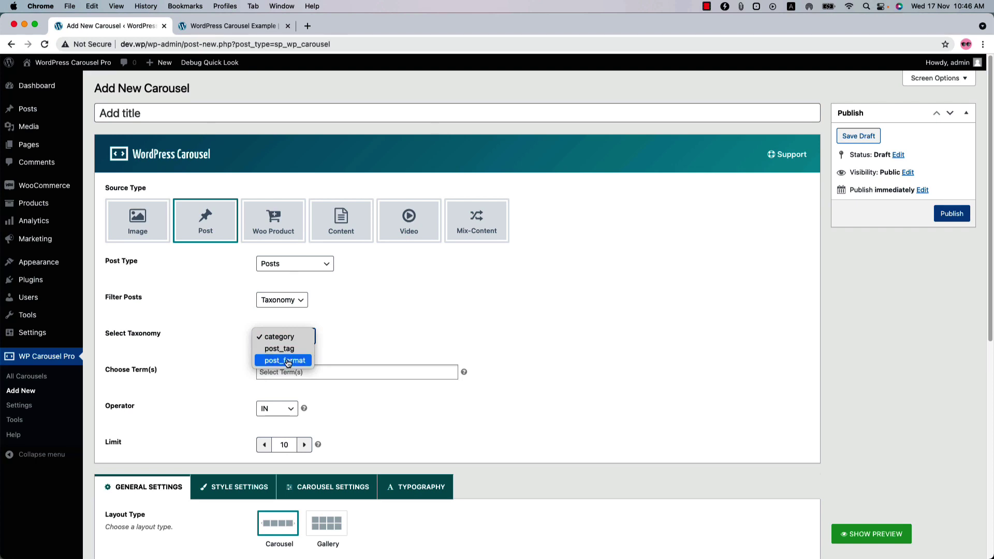
{"action": "left_click", "coordinate": [331, 369]}
{"action": "left_click", "coordinate": [330, 369]}
{"action": "left_click", "coordinate": [307, 389]}
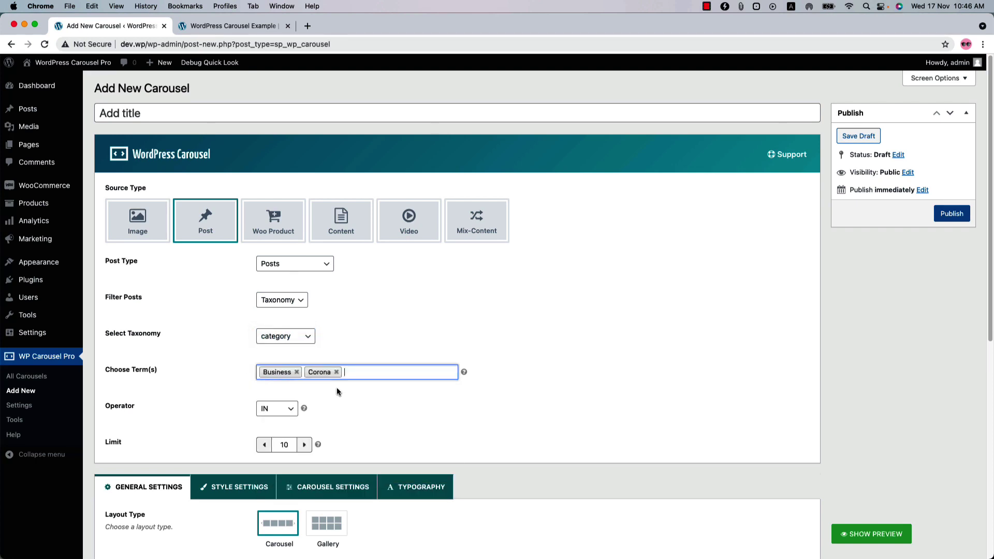
{"action": "left_click", "coordinate": [297, 372]}
{"action": "left_click", "coordinate": [297, 372]}
Change Filter Posts to Specific, leaving the post list with nothing picked
{"action": "left_click", "coordinate": [289, 299]}
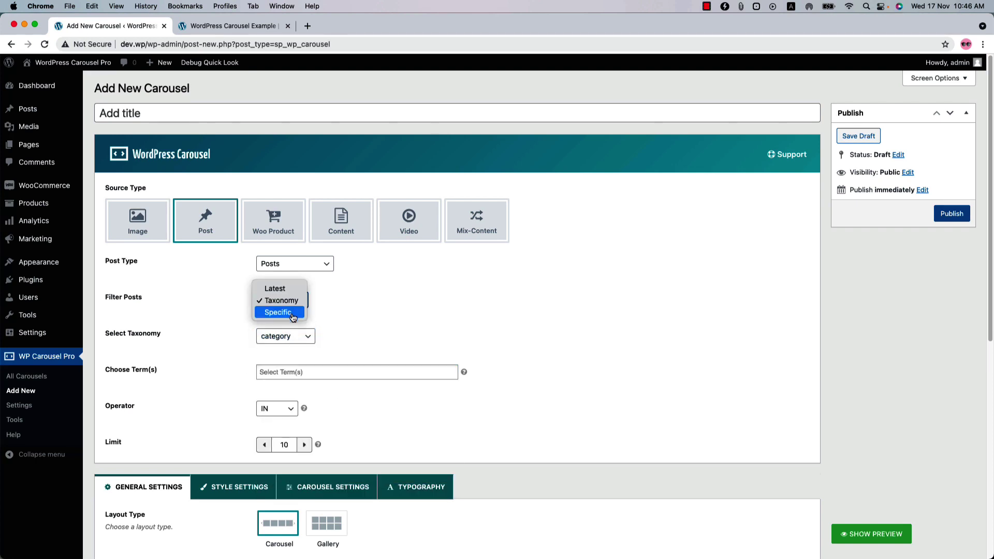
{"action": "left_click", "coordinate": [292, 313]}
{"action": "left_click", "coordinate": [300, 337]}
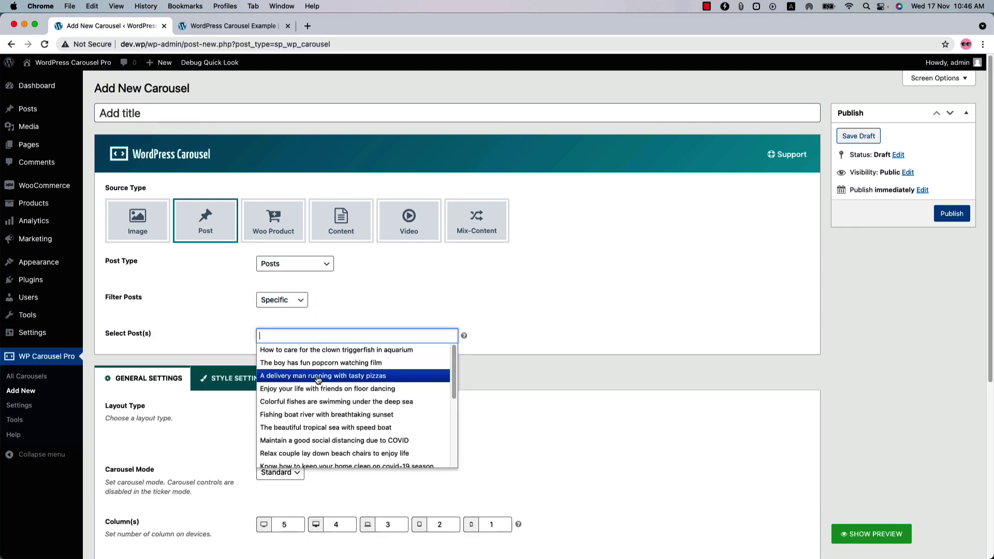
{"action": "left_click", "coordinate": [345, 291]}
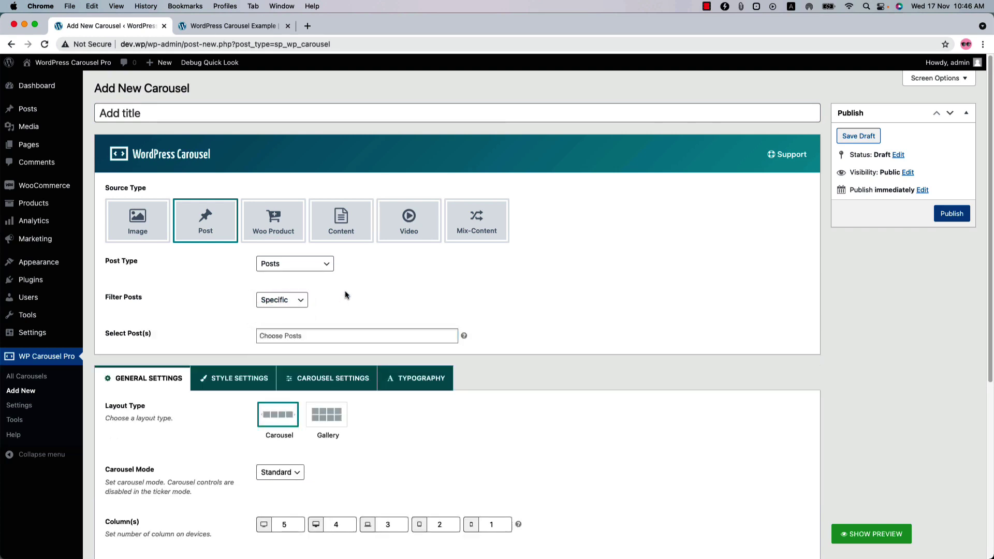
Try the Product source keeping filter Latest and limit 10, then make Content the source type
{"action": "left_click", "coordinate": [282, 228]}
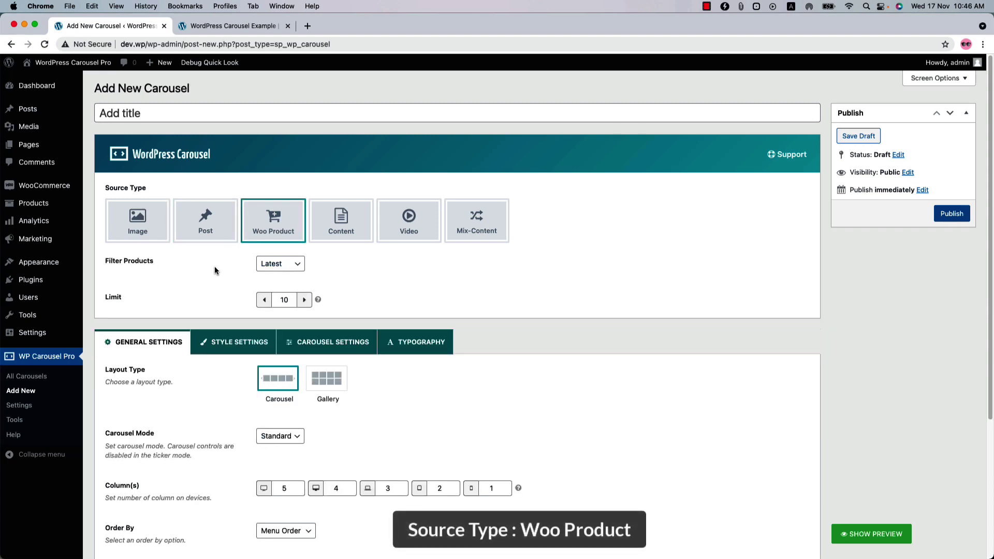
{"action": "left_click", "coordinate": [286, 265]}
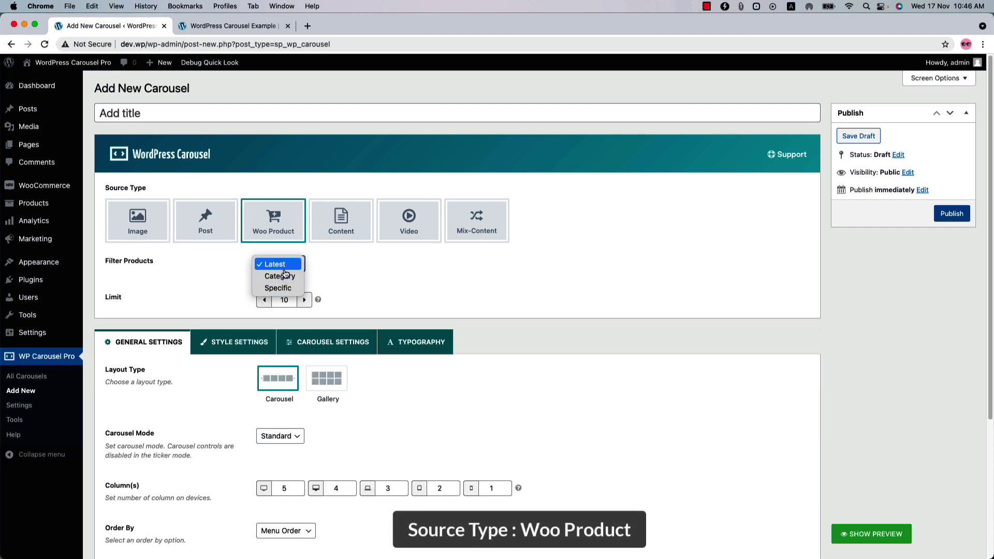
{"action": "left_click", "coordinate": [366, 272]}
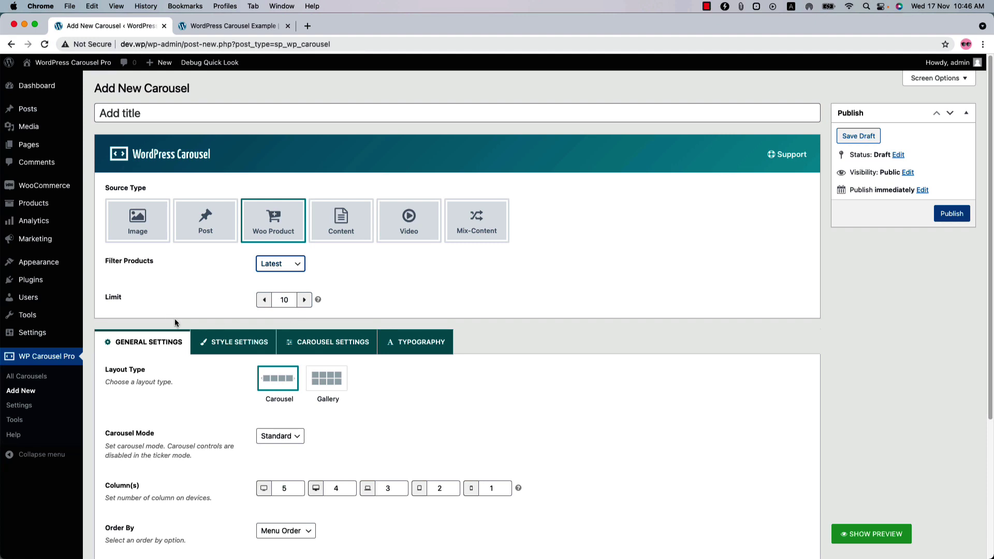
{"action": "left_click", "coordinate": [304, 300]}
{"action": "left_click", "coordinate": [263, 302]}
{"action": "left_click", "coordinate": [345, 230]}
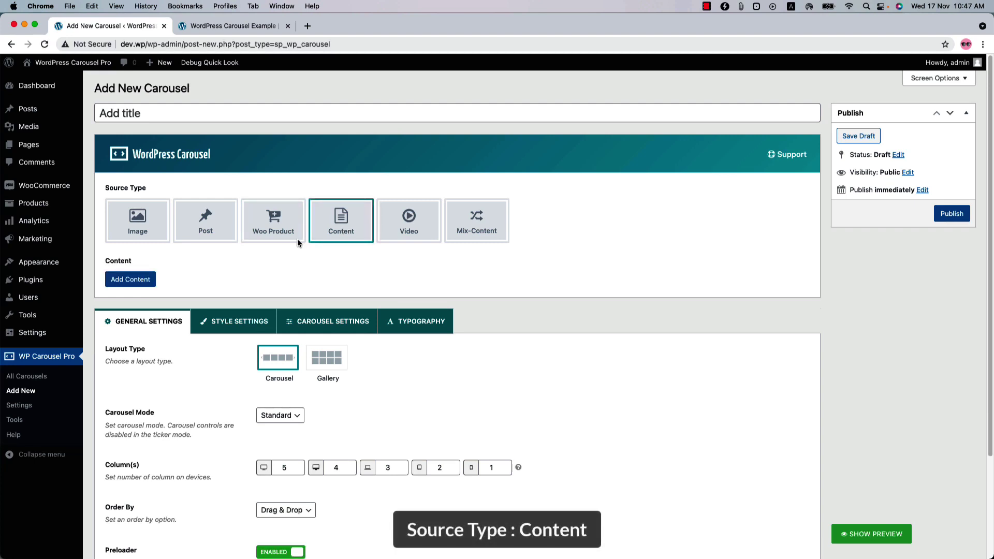
Add a first content slide and review its heading, gradient direction and background media options unchanged
{"action": "left_click", "coordinate": [130, 279]}
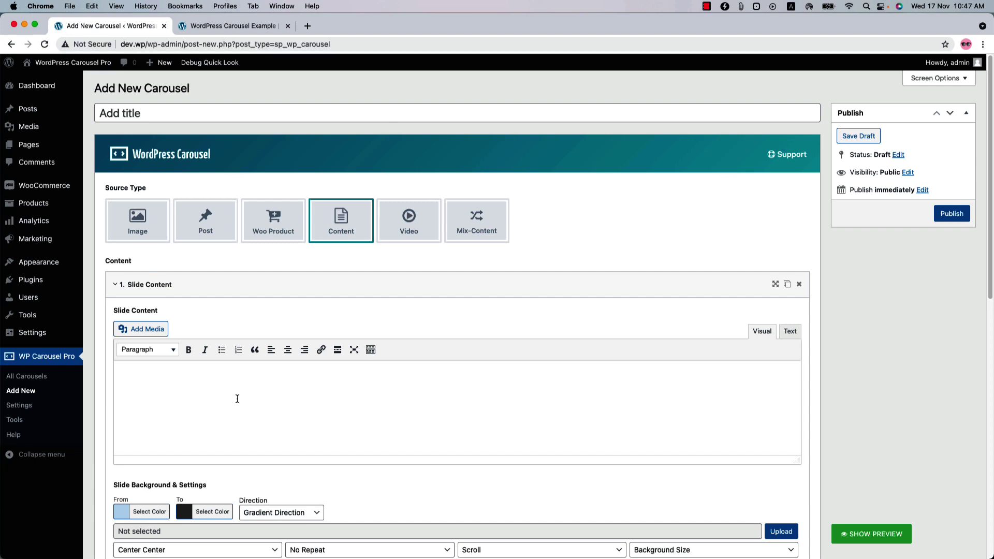
{"action": "scroll", "coordinate": [237, 399], "scroll_direction": "down", "scroll_amount": 5}
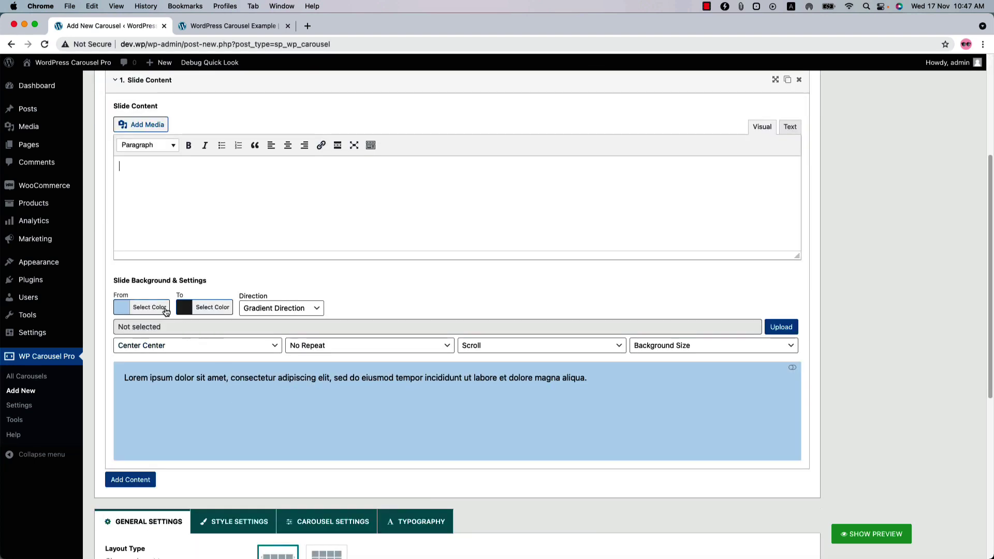
{"action": "left_click_drag", "start_coordinate": [131, 281], "coordinate": [203, 281]}
{"action": "left_click", "coordinate": [277, 282]}
{"action": "left_click", "coordinate": [262, 309]}
{"action": "left_click", "coordinate": [363, 305]}
{"action": "left_click", "coordinate": [776, 329]}
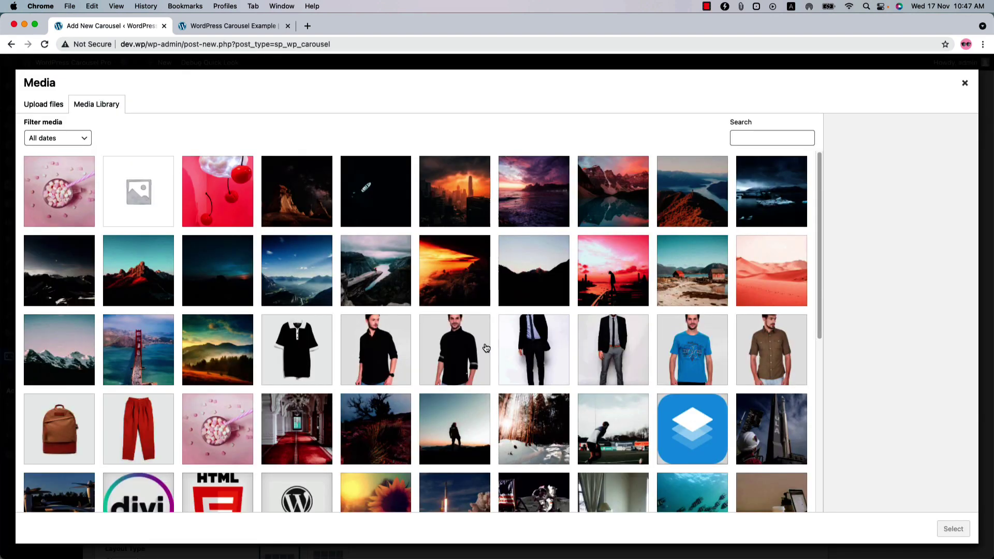
{"action": "left_click", "coordinate": [965, 83]}
Collapse the slide, cancel its deletion, duplicate it, try reordering, then switch the source to Video
{"action": "left_click", "coordinate": [402, 96]}
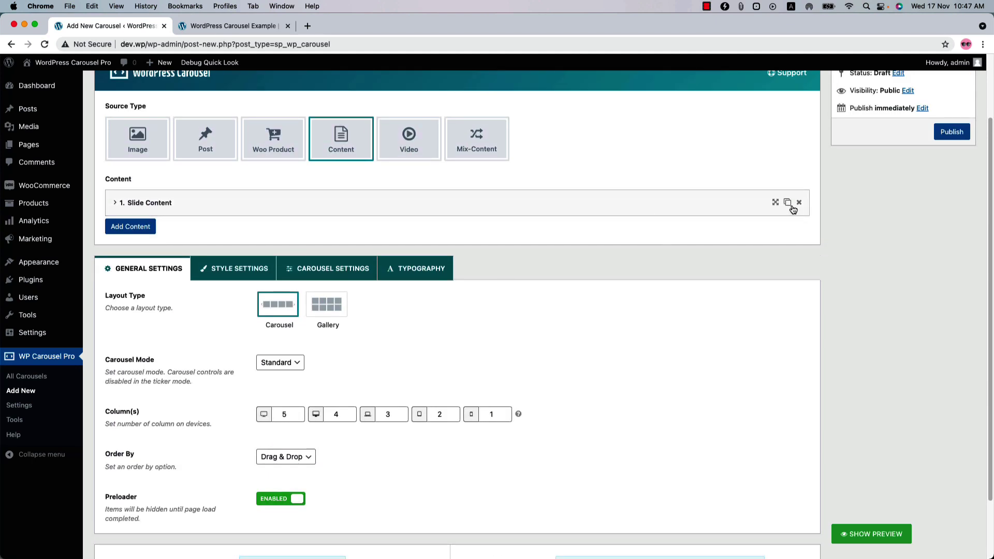
{"action": "left_click", "coordinate": [799, 203]}
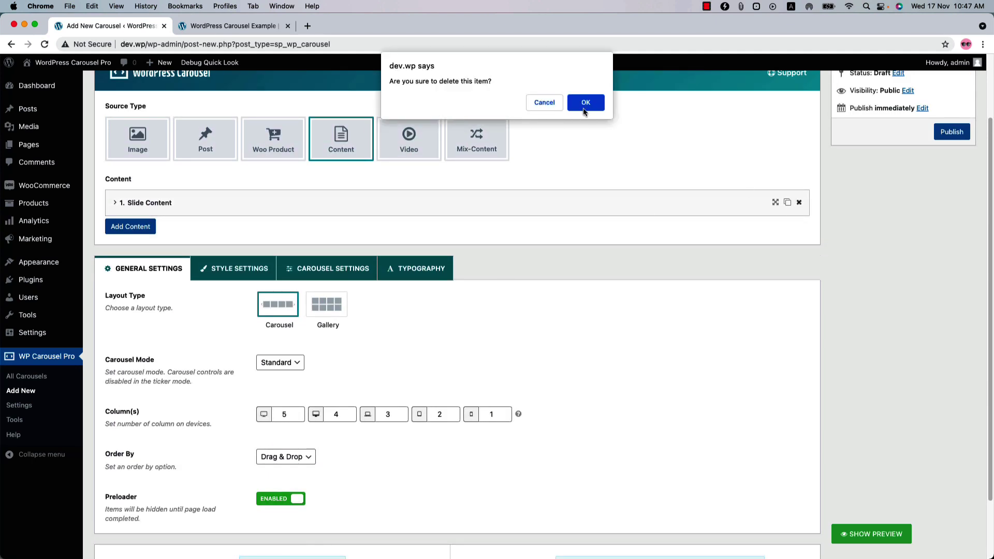
{"action": "left_click", "coordinate": [544, 102]}
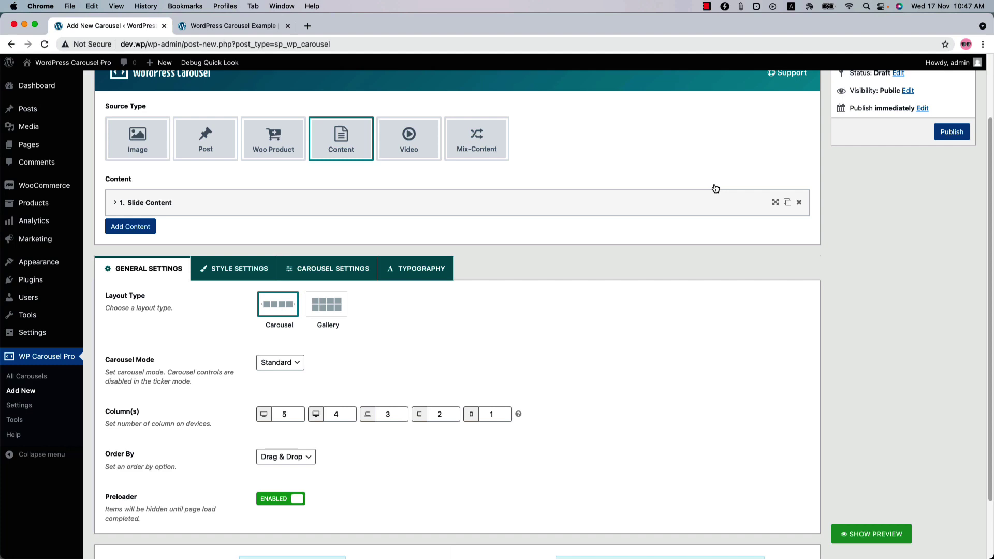
{"action": "left_click", "coordinate": [788, 203]}
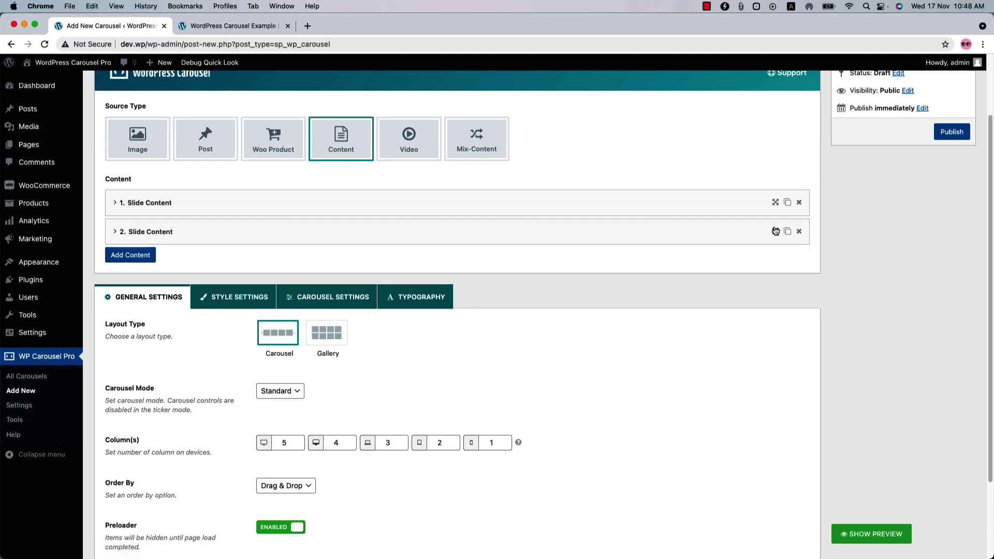
{"action": "left_click_drag", "start_coordinate": [750, 233], "coordinate": [746, 202]}
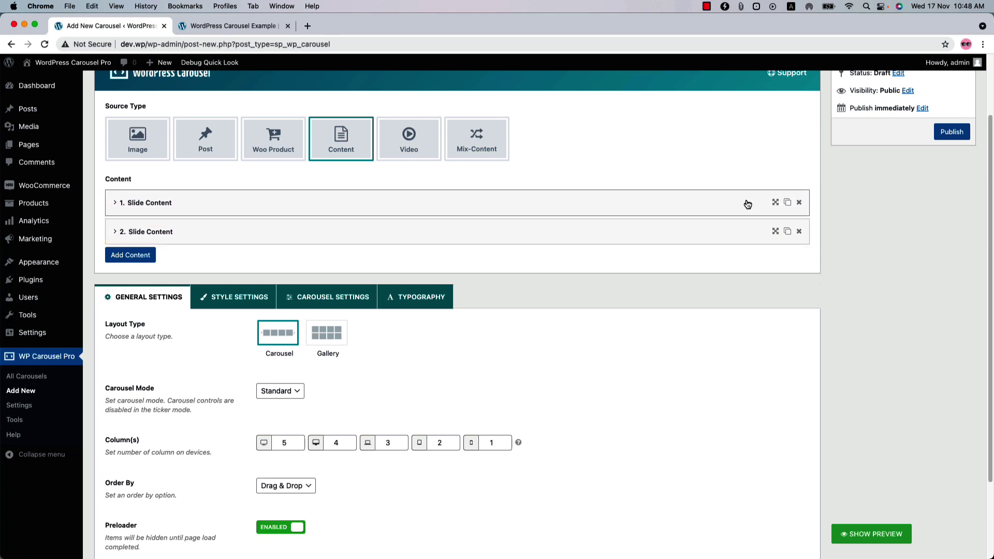
{"action": "left_click", "coordinate": [415, 150]}
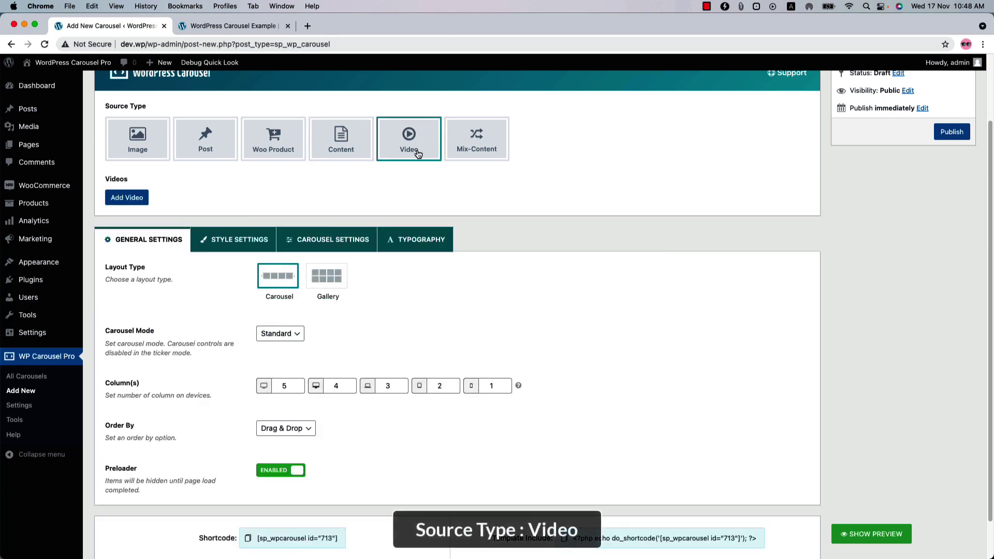
Add a first YouTube video entry and place the cursor in its empty Video ID field
{"action": "left_click", "coordinate": [128, 200]}
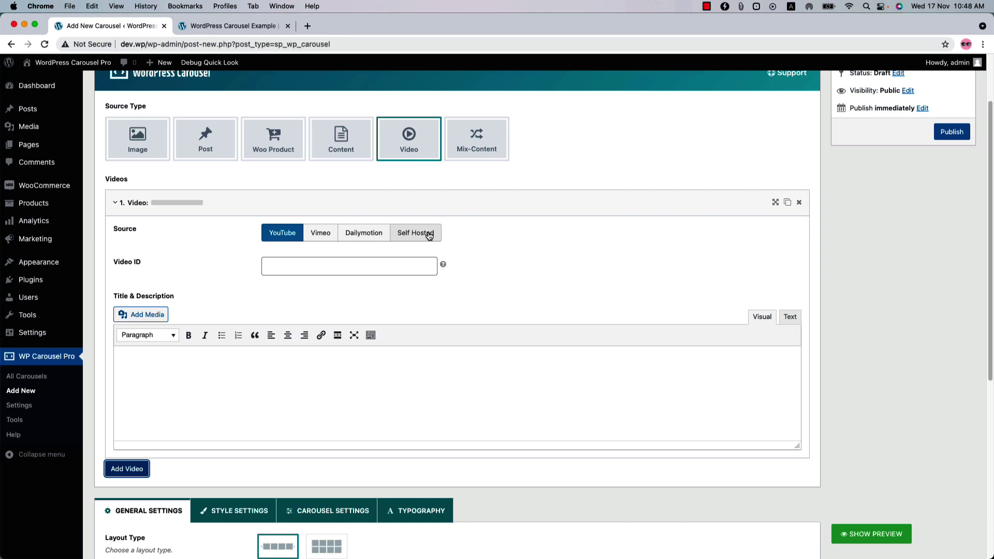
{"action": "left_click", "coordinate": [133, 266]}
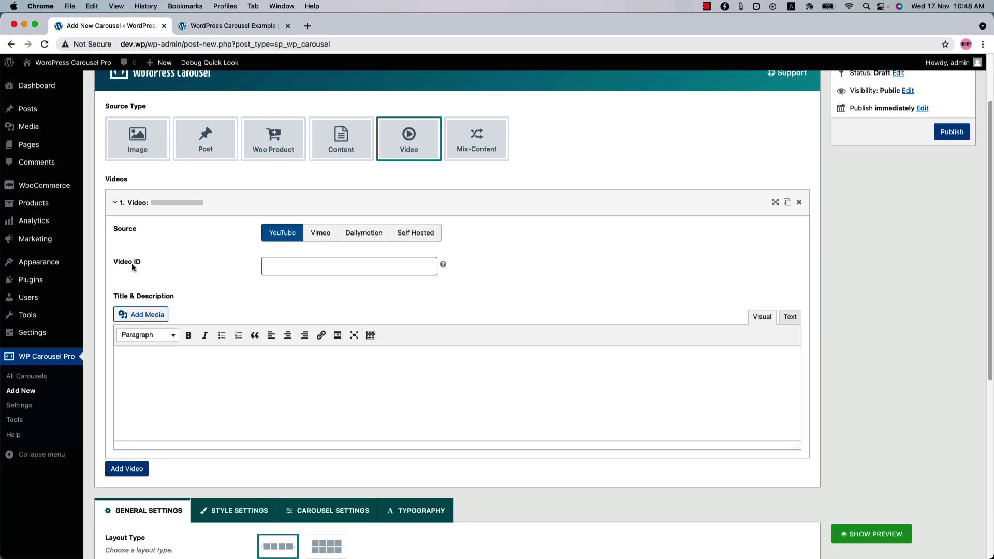
{"action": "left_click", "coordinate": [298, 266]}
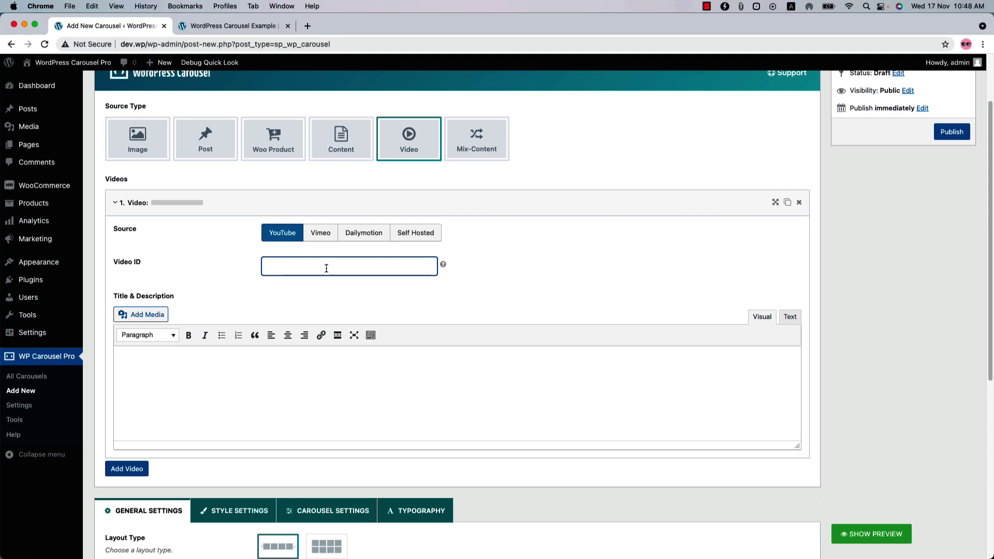
Open NASA's Crew-3 launch video from youtube.com/nasa, pause it, and select its ID in the URL
{"action": "left_click", "coordinate": [310, 30]}
{"action": "type", "text": "youtub"}
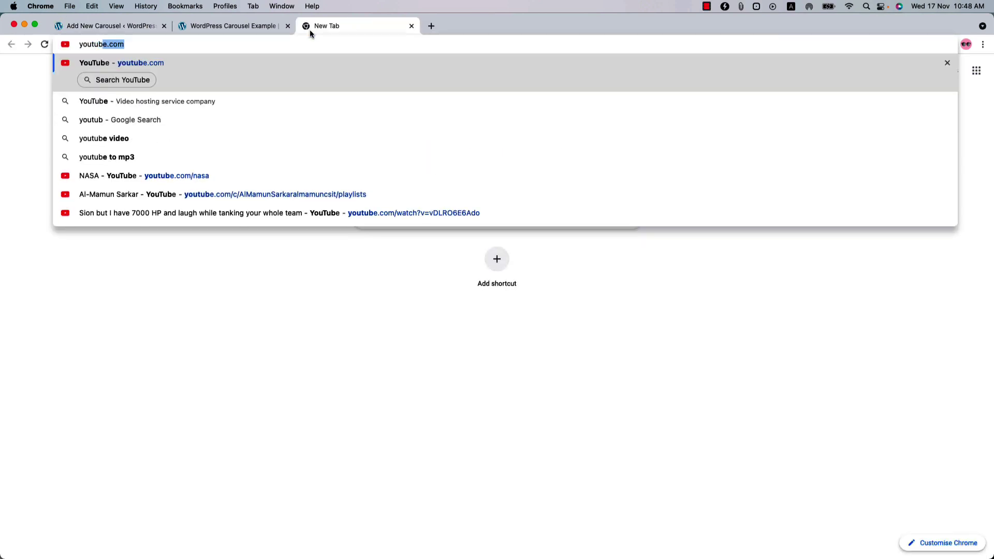
{"action": "type", "text": "e.com/nasa"}
{"action": "key", "text": "Return"}
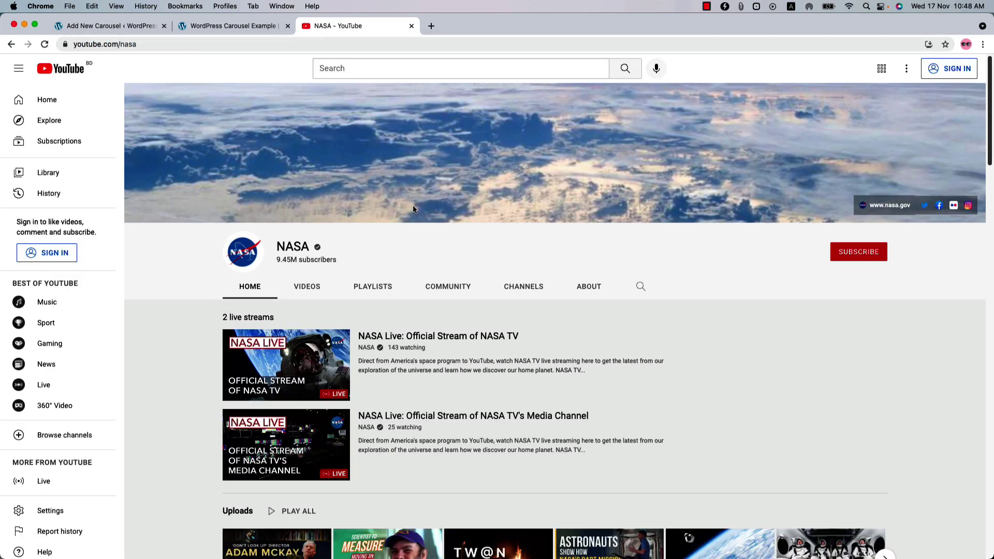
{"action": "scroll", "coordinate": [413, 208], "scroll_direction": "down", "scroll_amount": 4}
{"action": "left_click", "coordinate": [429, 378]}
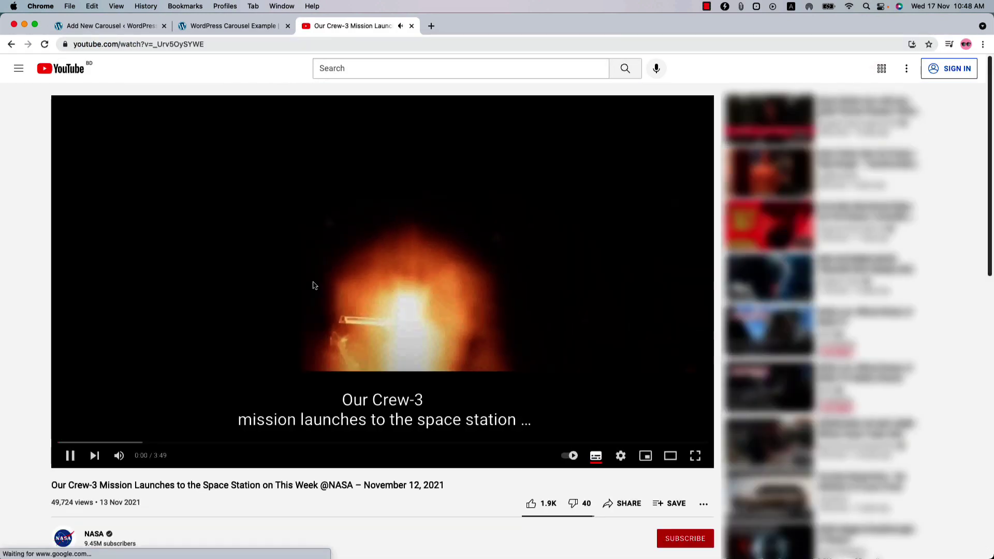
{"action": "left_click", "coordinate": [311, 287]}
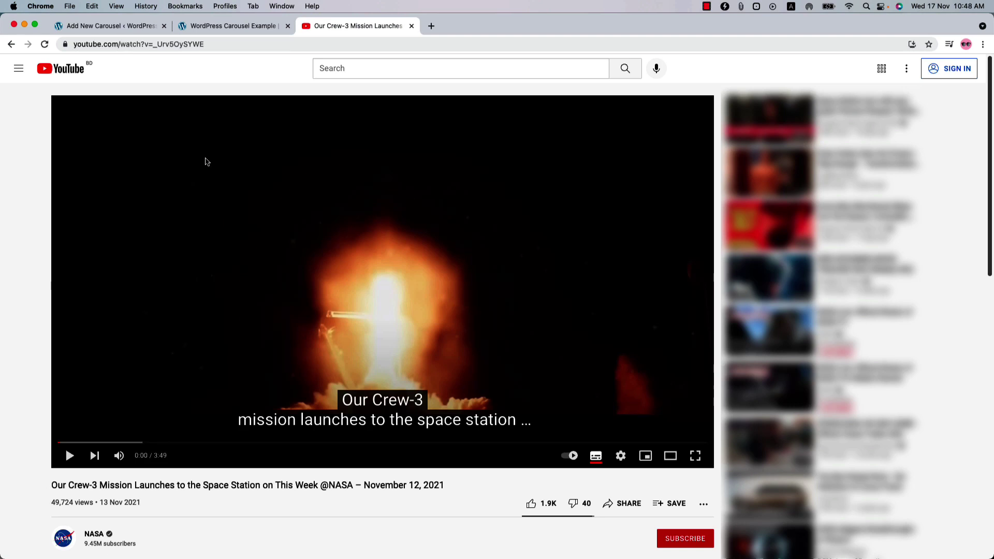
{"action": "double_click", "coordinate": [189, 45]}
{"action": "key", "text": "super+c"}
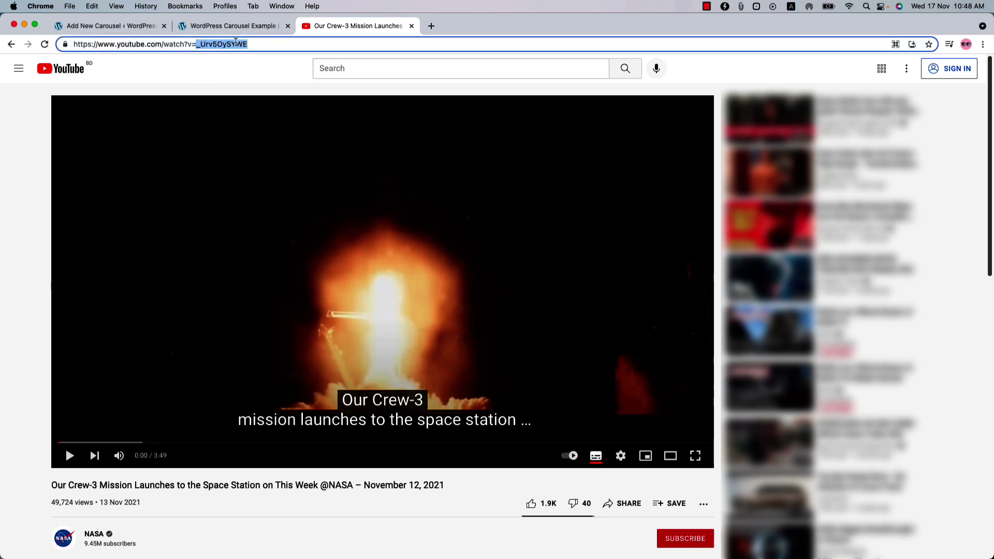
{"action": "left_click", "coordinate": [226, 26]}
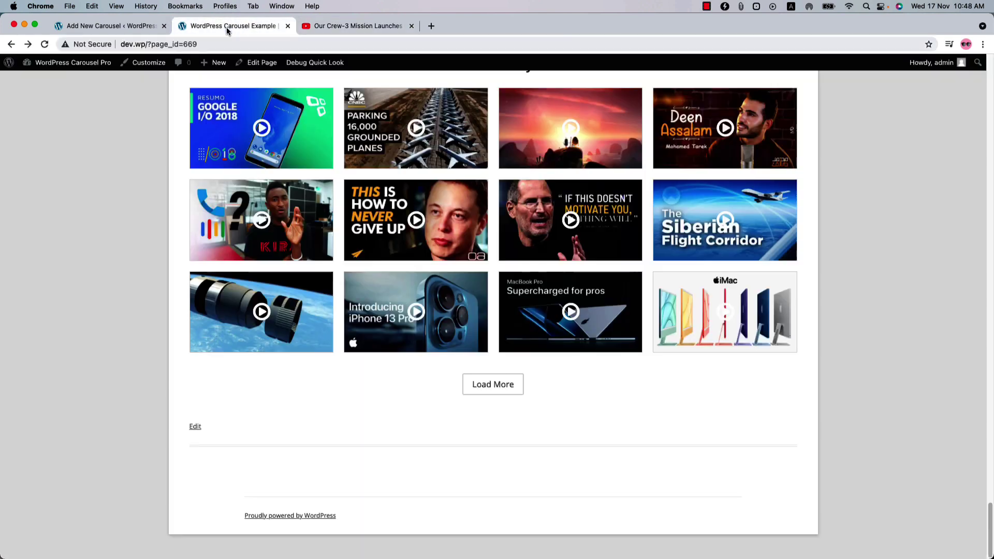
Paste _Urv5OySYWE into the YouTube entry's Video ID field
{"action": "left_click", "coordinate": [70, 27]}
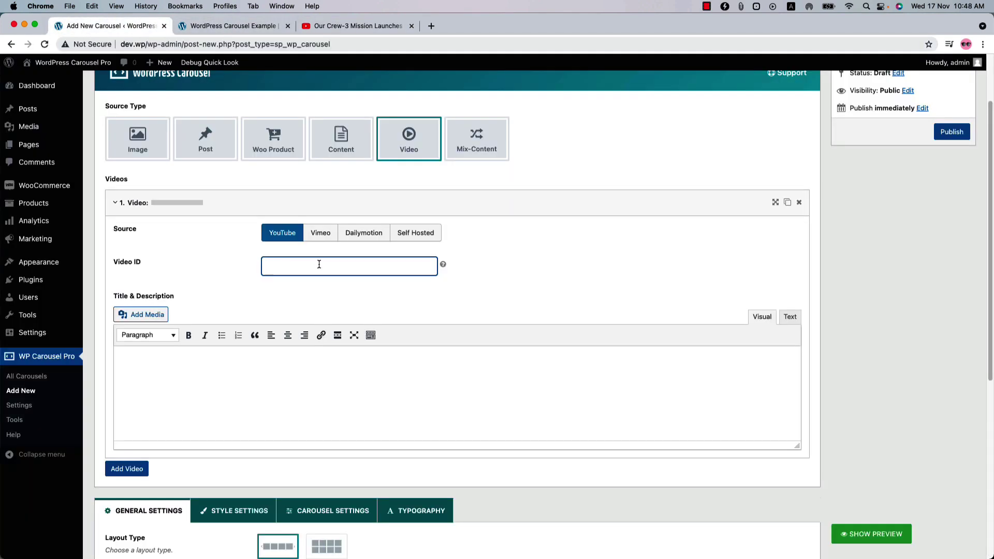
{"action": "key", "text": "super+v"}
{"action": "left_click", "coordinate": [320, 396]}
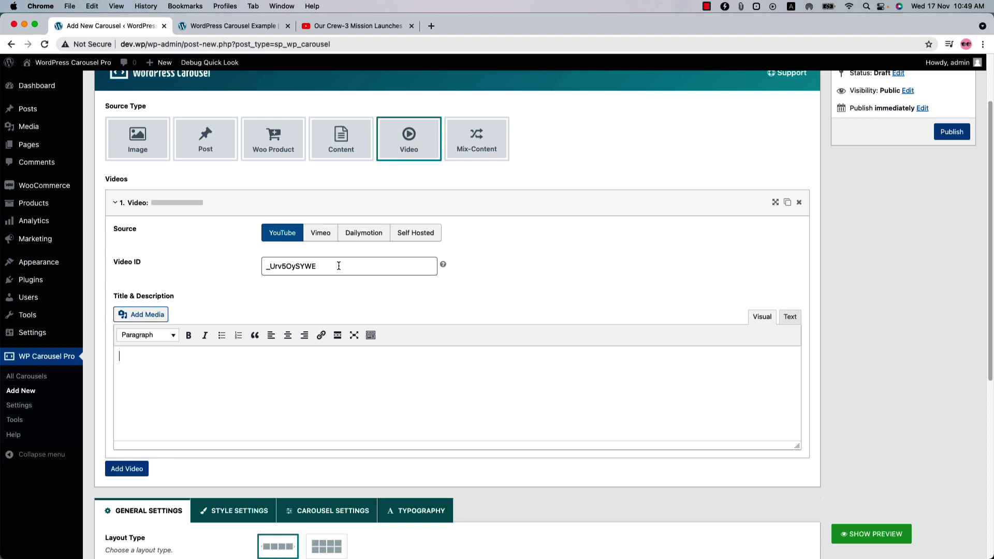
Cycle the video source through Vimeo, Dailymotion and Self Hosted back to YouTube, then choose Mix-Content
{"action": "left_click", "coordinate": [321, 237]}
{"action": "left_click", "coordinate": [364, 236]}
{"action": "left_click", "coordinate": [406, 237]}
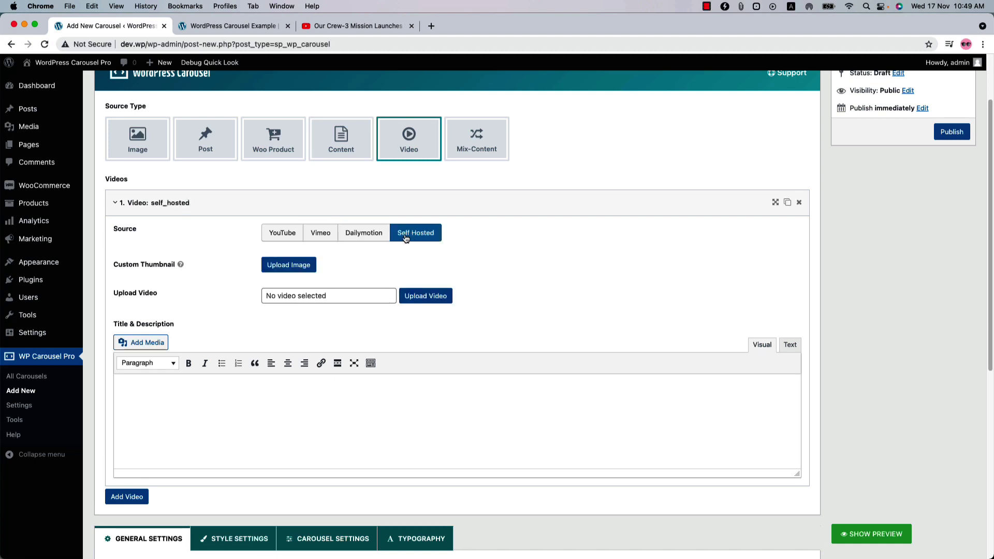
{"action": "left_click", "coordinate": [285, 234]}
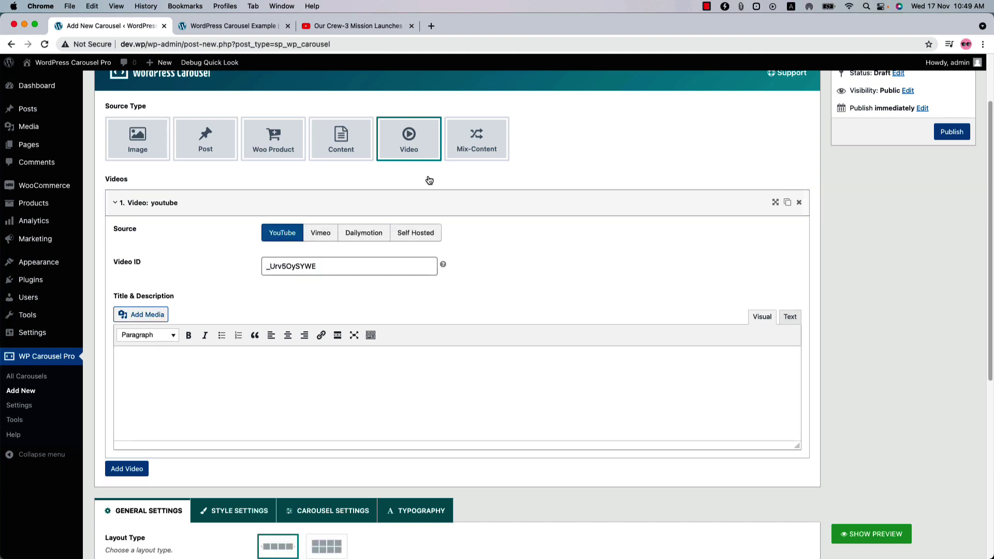
{"action": "left_click", "coordinate": [470, 150]}
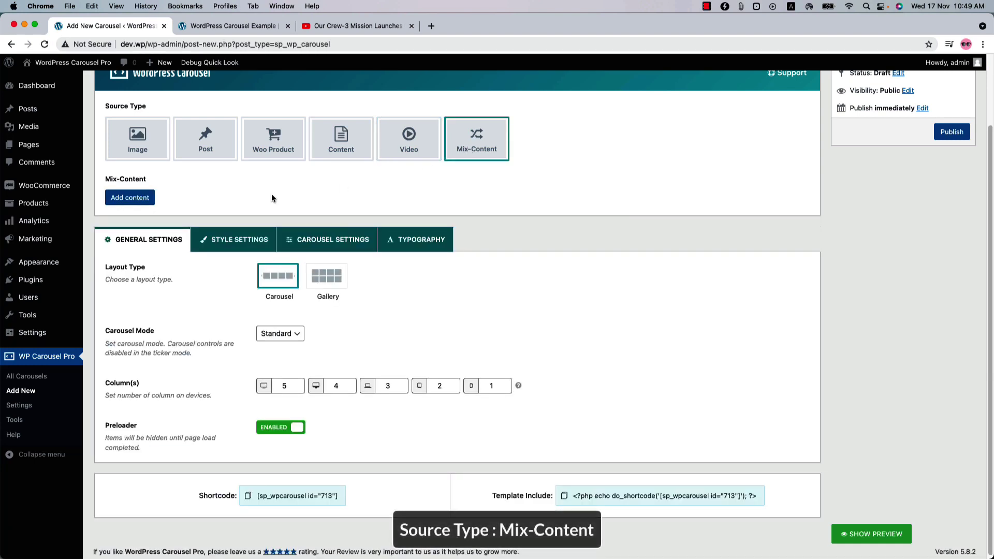
Add a mixed item, cycle its type through Content, Video, Audio and Image, then return to Image source
{"action": "left_click", "coordinate": [130, 197]}
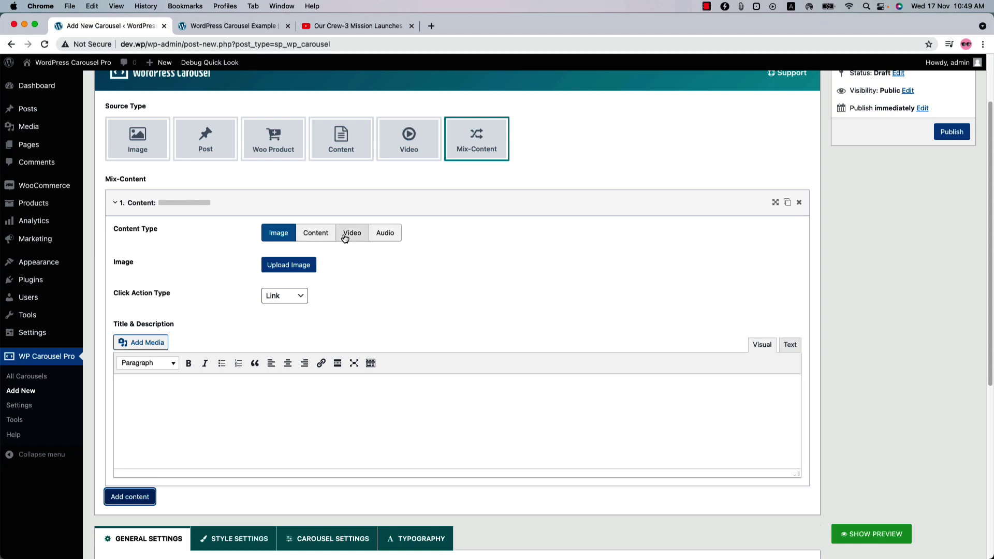
{"action": "left_click", "coordinate": [321, 240]}
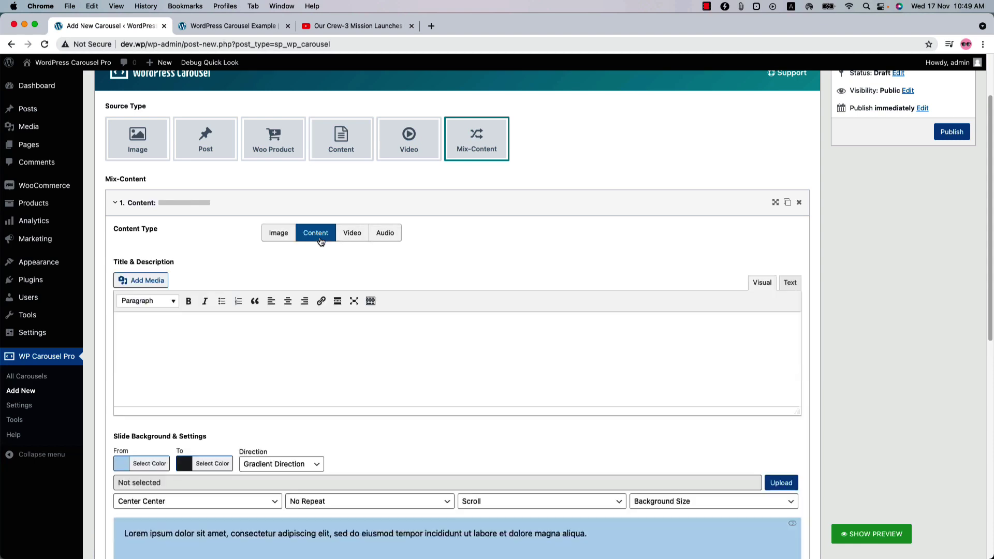
{"action": "left_click", "coordinate": [346, 238]}
{"action": "left_click", "coordinate": [376, 238]}
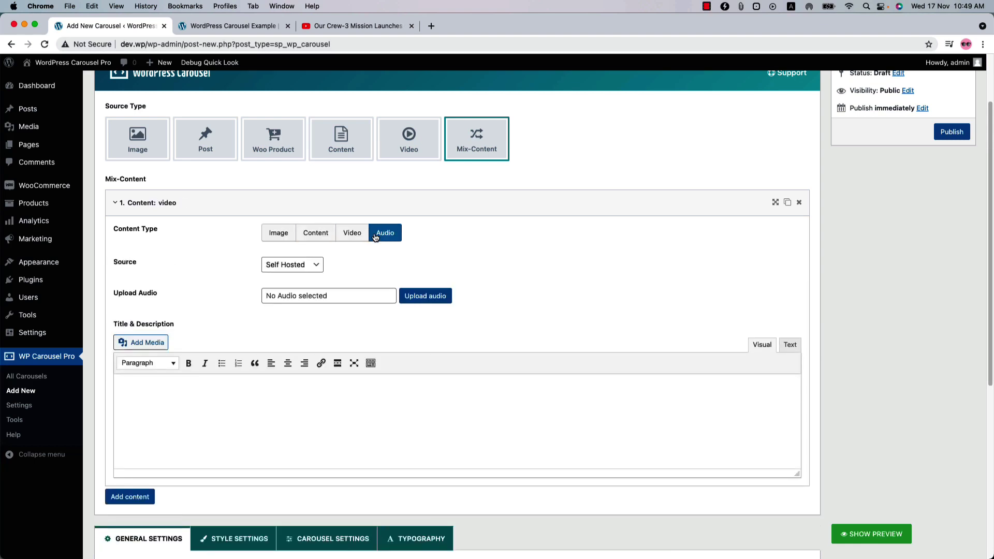
{"action": "left_click", "coordinate": [281, 238]}
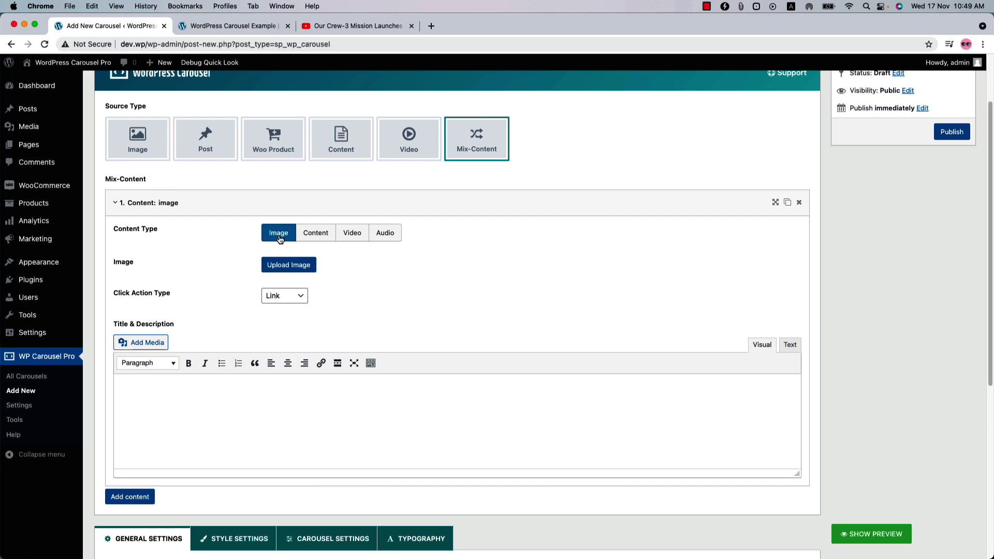
{"action": "left_click", "coordinate": [151, 141]}
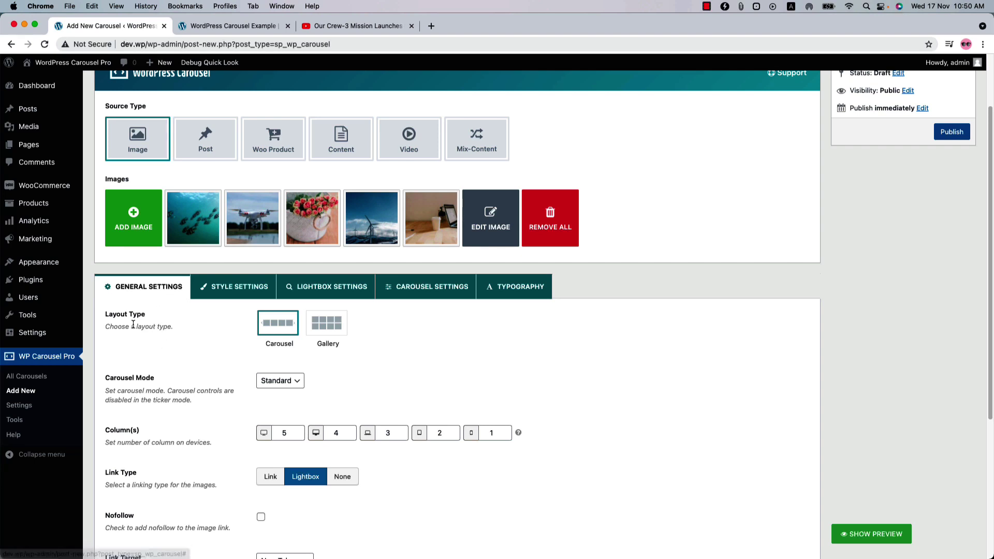
Keep Link Target at New Tab, Order By at Drag & Drop, and Carousel Mode at Standard
{"action": "scroll", "coordinate": [174, 380], "scroll_direction": "down", "scroll_amount": 4}
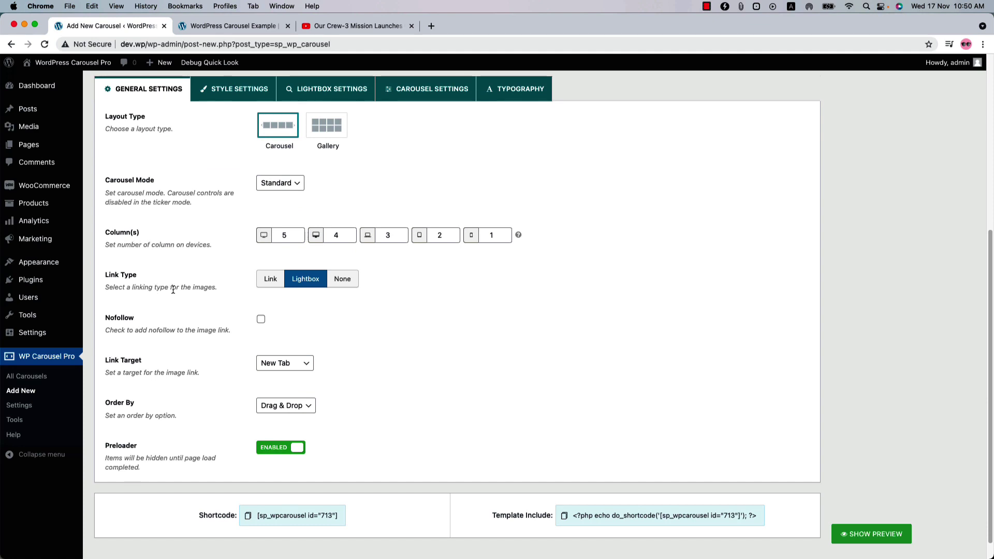
{"action": "left_click", "coordinate": [275, 363]}
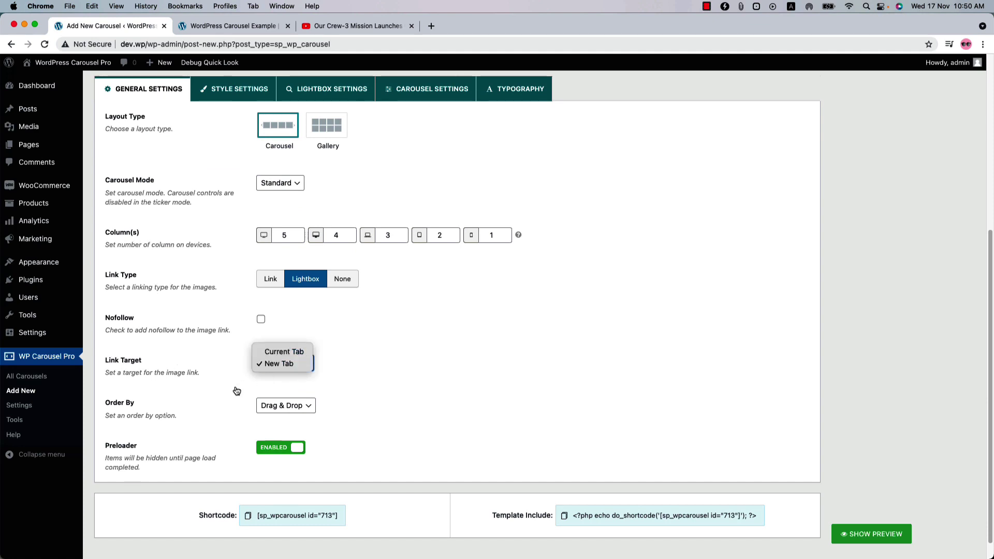
{"action": "left_click", "coordinate": [293, 409]}
{"action": "left_click", "coordinate": [290, 406]}
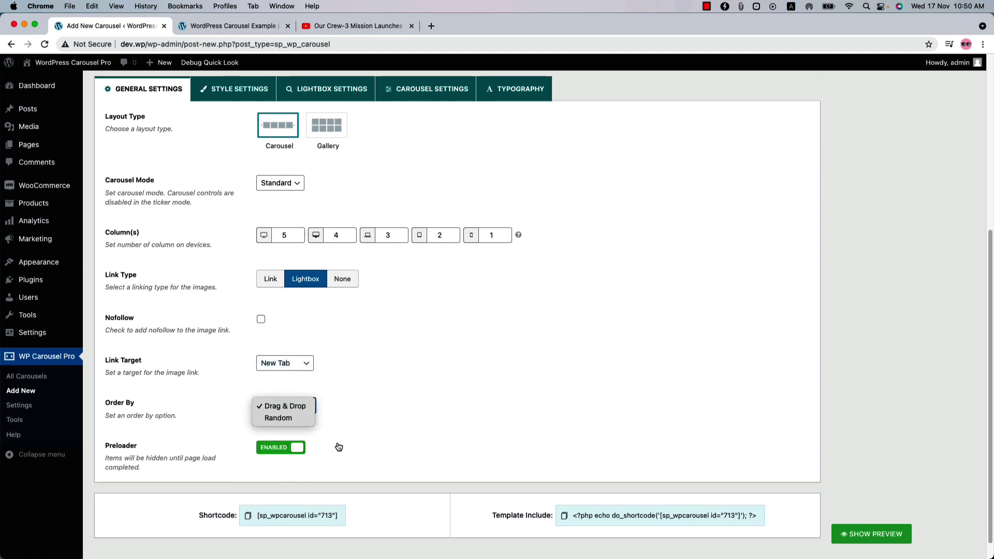
{"action": "left_click", "coordinate": [385, 427]}
{"action": "scroll", "coordinate": [385, 427], "scroll_direction": "up", "scroll_amount": 2}
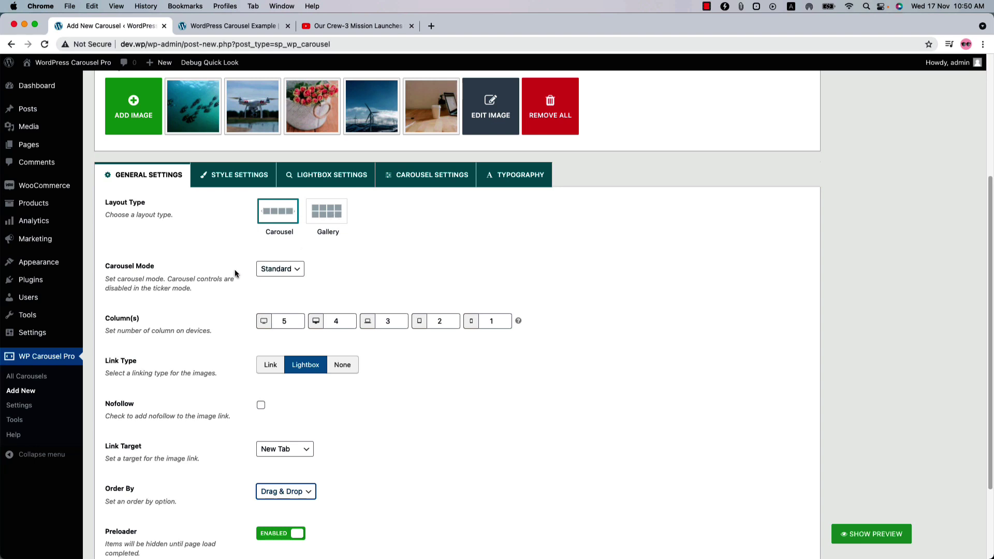
{"action": "left_click", "coordinate": [284, 270]}
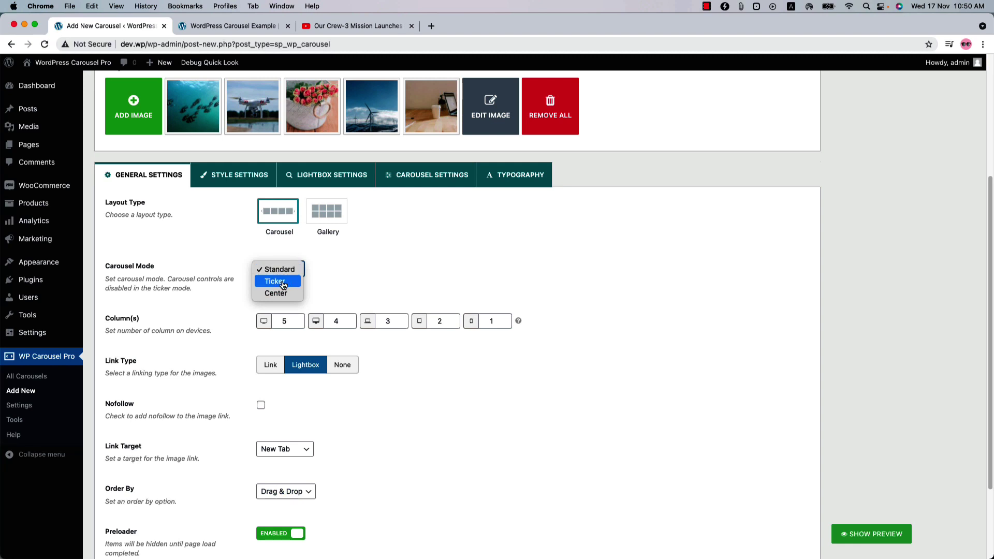
{"action": "left_click", "coordinate": [287, 270]}
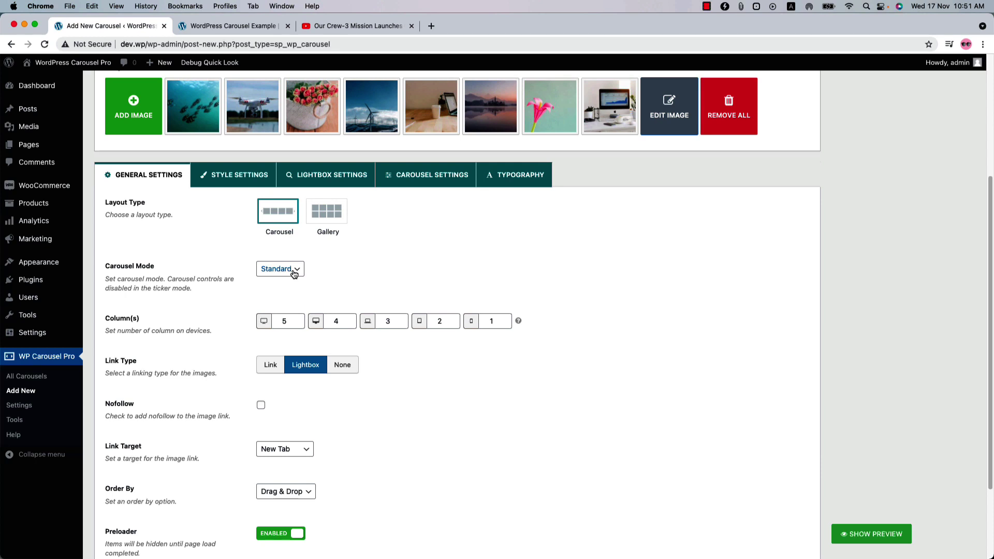
Show the carousel's live preview and step through four slides
{"action": "left_click", "coordinate": [890, 539]}
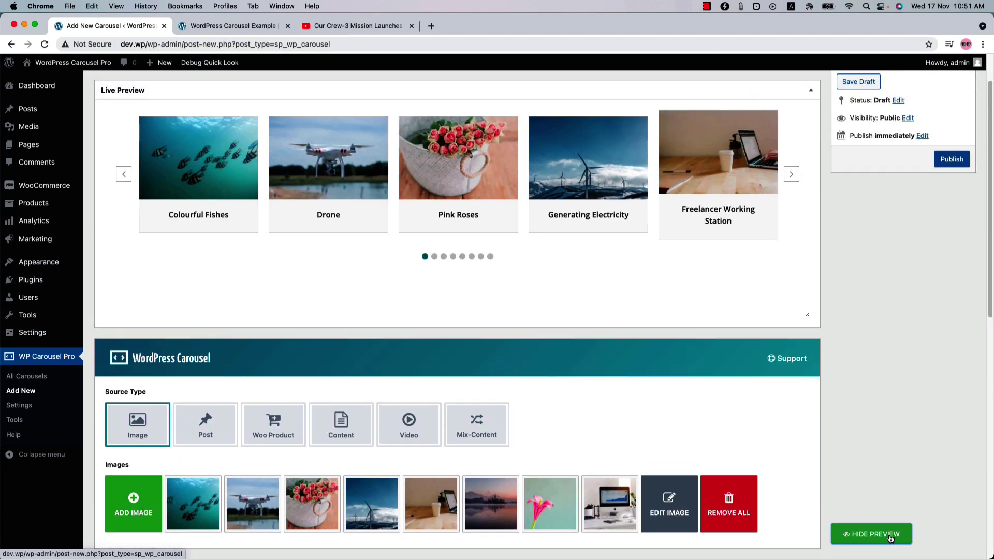
{"action": "left_click", "coordinate": [791, 175]}
{"action": "left_click", "coordinate": [791, 175]}
{"action": "left_click", "coordinate": [791, 174]}
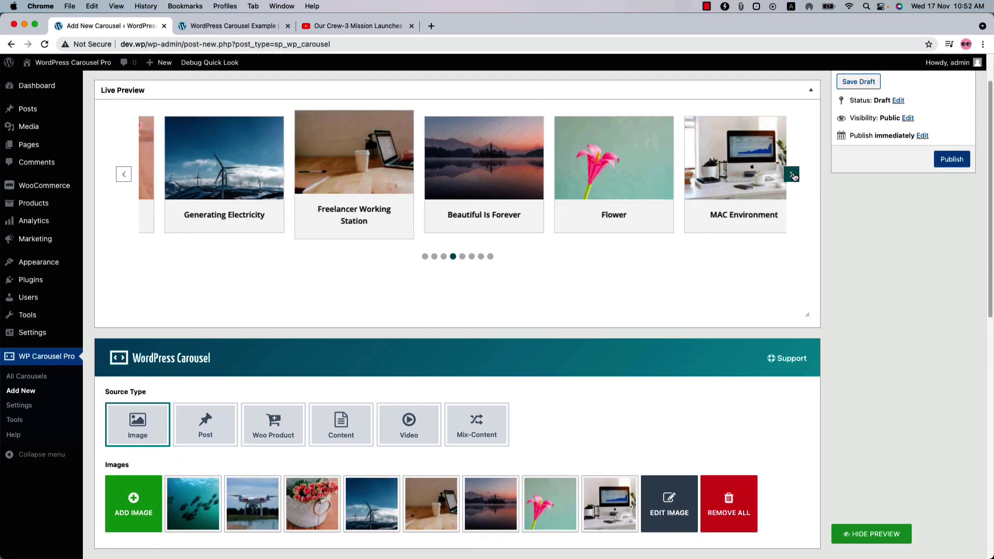
{"action": "left_click", "coordinate": [791, 175]}
Switch Carousel Mode to Ticker and refresh the preview
{"action": "scroll", "coordinate": [485, 450], "scroll_direction": "down", "scroll_amount": 4}
{"action": "scroll", "coordinate": [485, 450], "scroll_direction": "down", "scroll_amount": 4}
{"action": "left_click", "coordinate": [282, 280]}
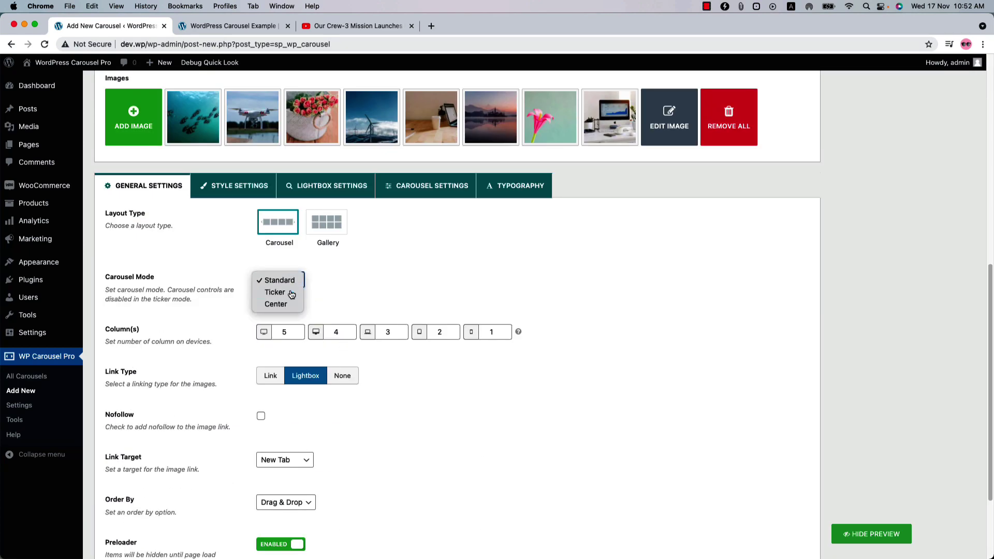
{"action": "left_click", "coordinate": [291, 294]}
{"action": "left_click", "coordinate": [876, 536]}
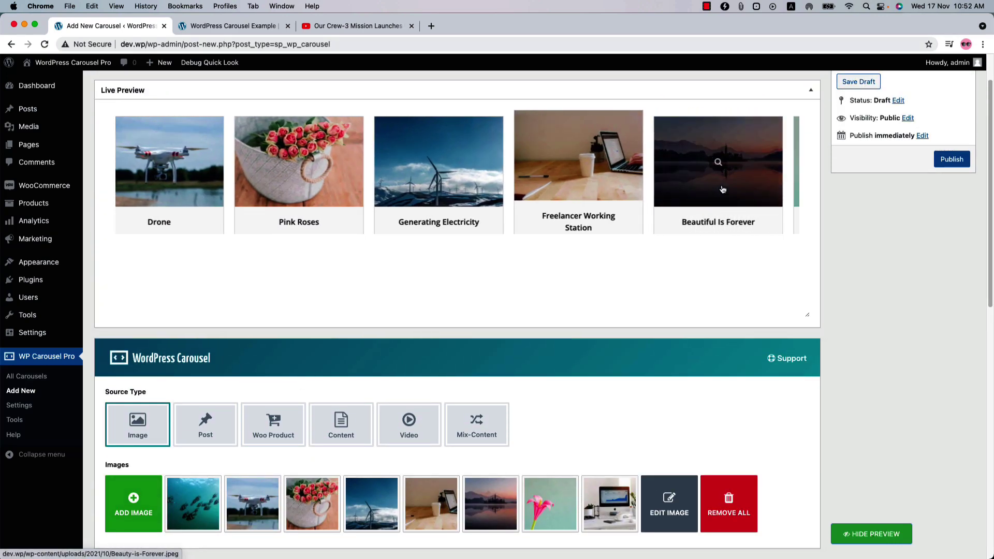
Switch Carousel Mode to Center, refresh and step through slides, then open Style Settings
{"action": "scroll", "coordinate": [520, 454], "scroll_direction": "down", "scroll_amount": 7}
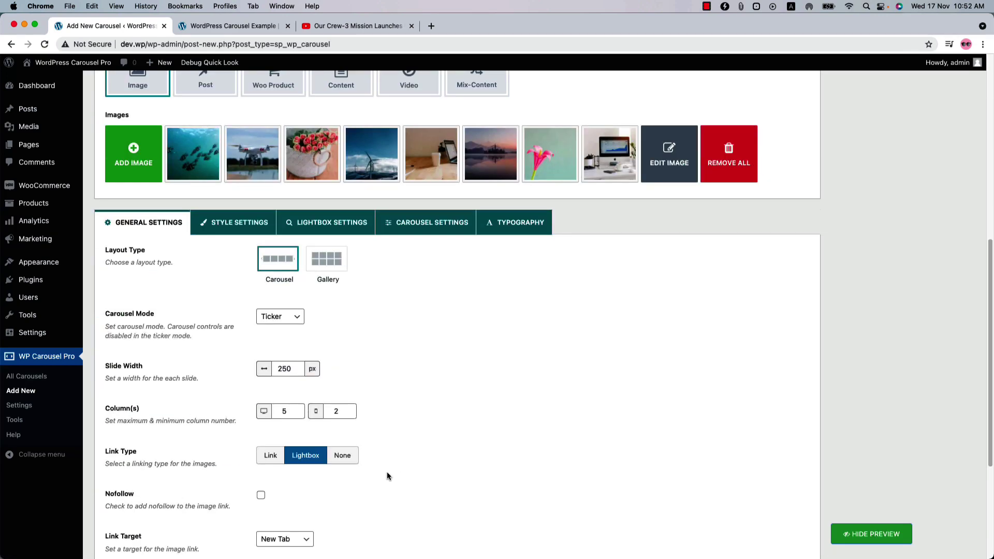
{"action": "scroll", "coordinate": [363, 451], "scroll_direction": "down", "scroll_amount": 1}
{"action": "left_click", "coordinate": [279, 265]}
{"action": "left_click", "coordinate": [280, 276]}
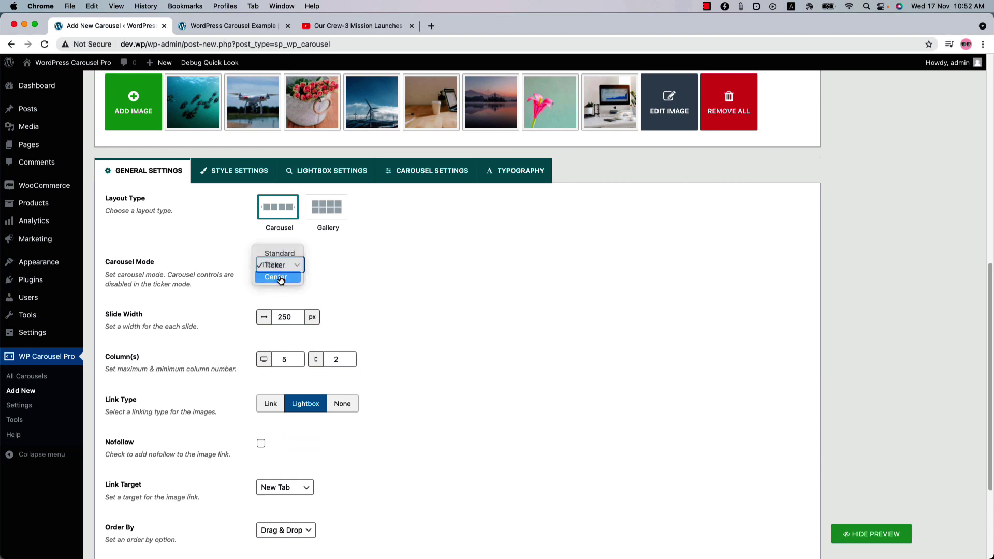
{"action": "left_click", "coordinate": [862, 536]}
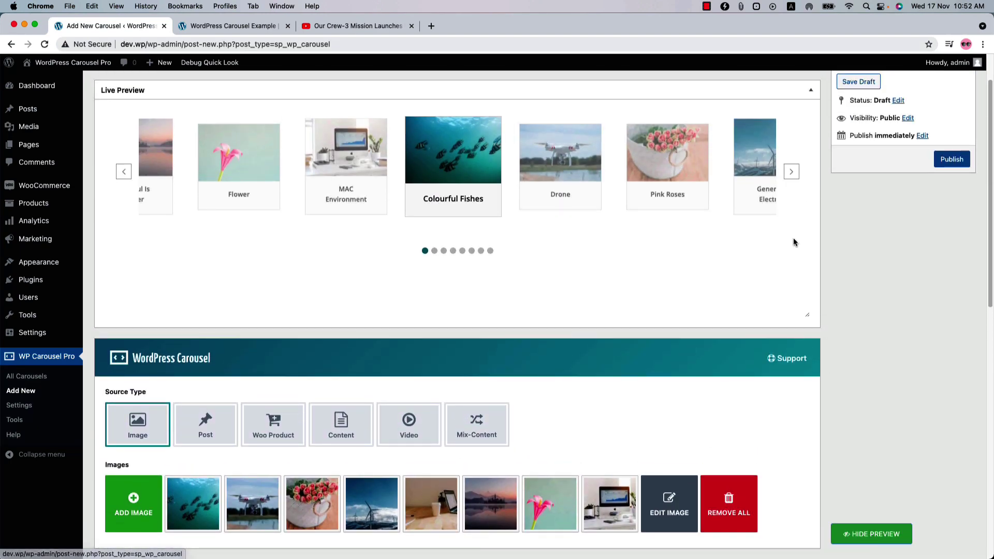
{"action": "left_click", "coordinate": [791, 172]}
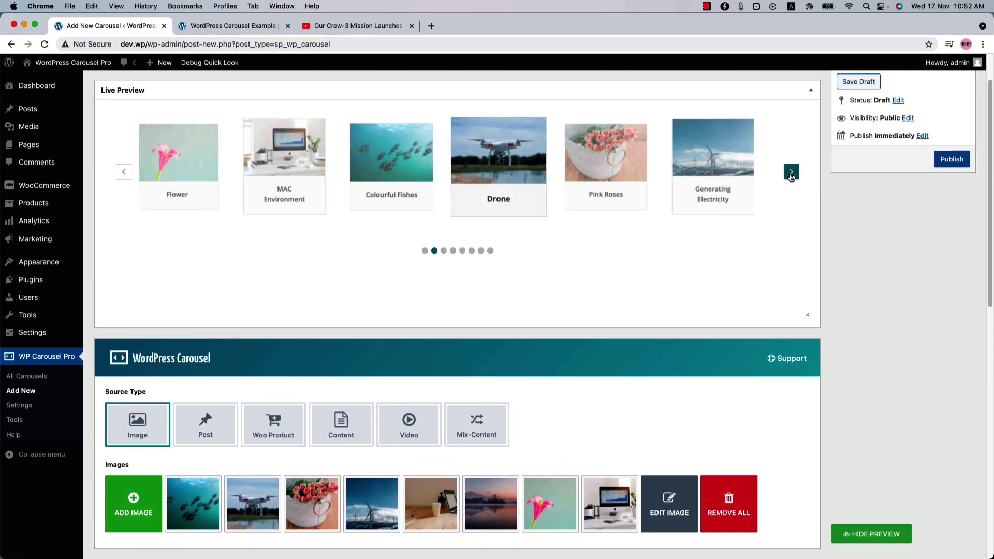
{"action": "left_click", "coordinate": [792, 176]}
{"action": "left_click", "coordinate": [792, 174]}
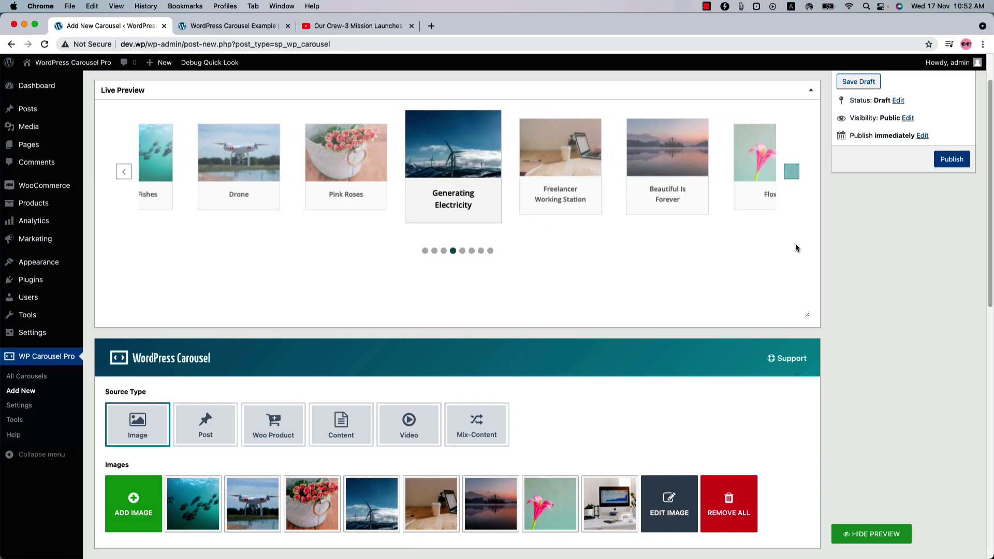
{"action": "scroll", "coordinate": [548, 446], "scroll_direction": "down", "scroll_amount": 6}
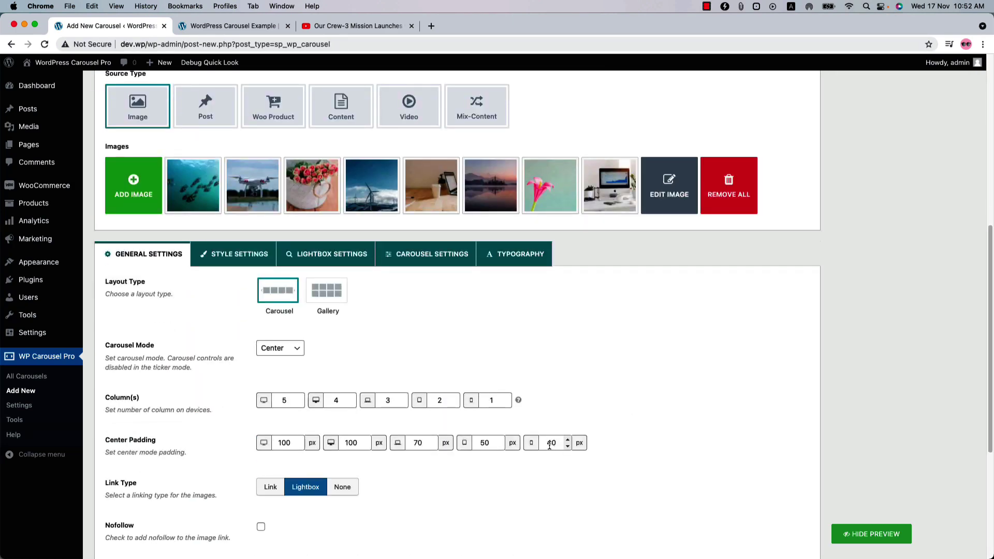
{"action": "left_click", "coordinate": [239, 255]}
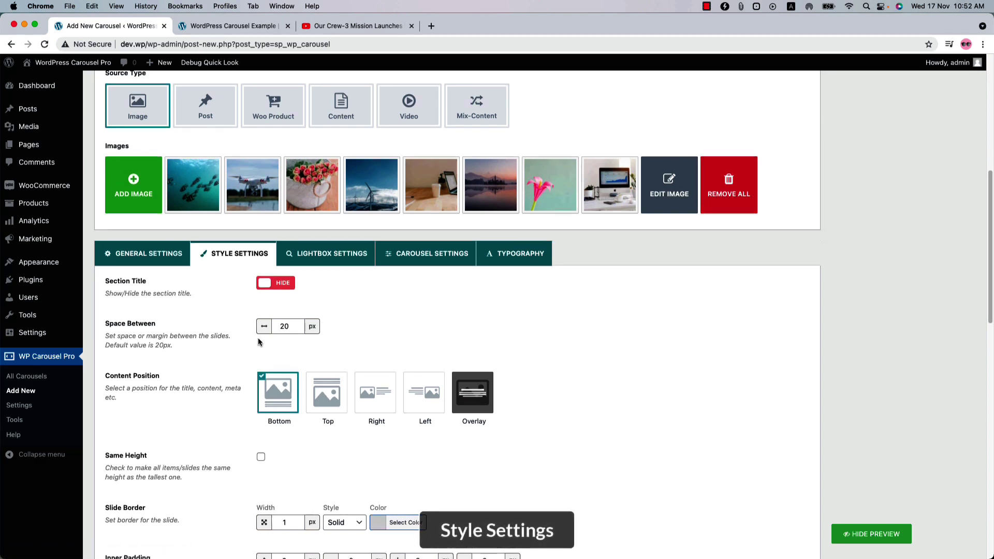
Set Content Position to Top and confirm titles sit above images in the refreshed preview
{"action": "scroll", "coordinate": [259, 342], "scroll_direction": "down", "scroll_amount": 3}
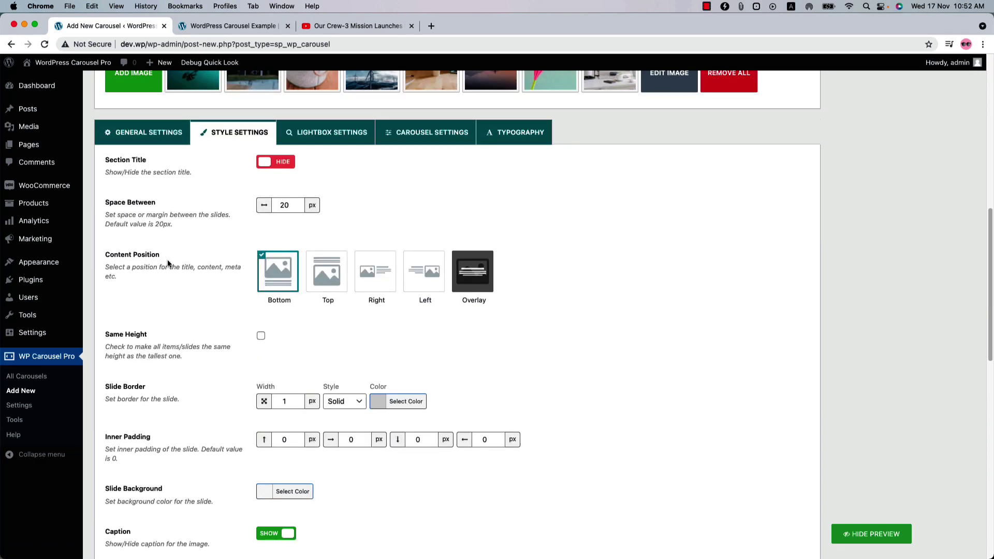
{"action": "left_click", "coordinate": [337, 282]}
{"action": "left_click", "coordinate": [865, 539]}
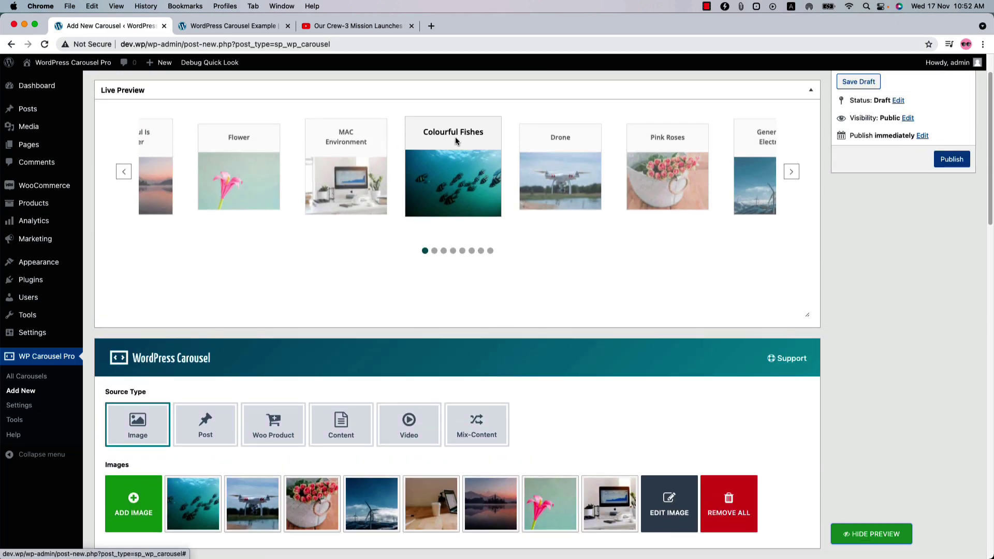
{"action": "left_click", "coordinate": [790, 171]}
{"action": "scroll", "coordinate": [402, 424], "scroll_direction": "down", "scroll_amount": 5}
{"action": "scroll", "coordinate": [401, 424], "scroll_direction": "down", "scroll_amount": 4}
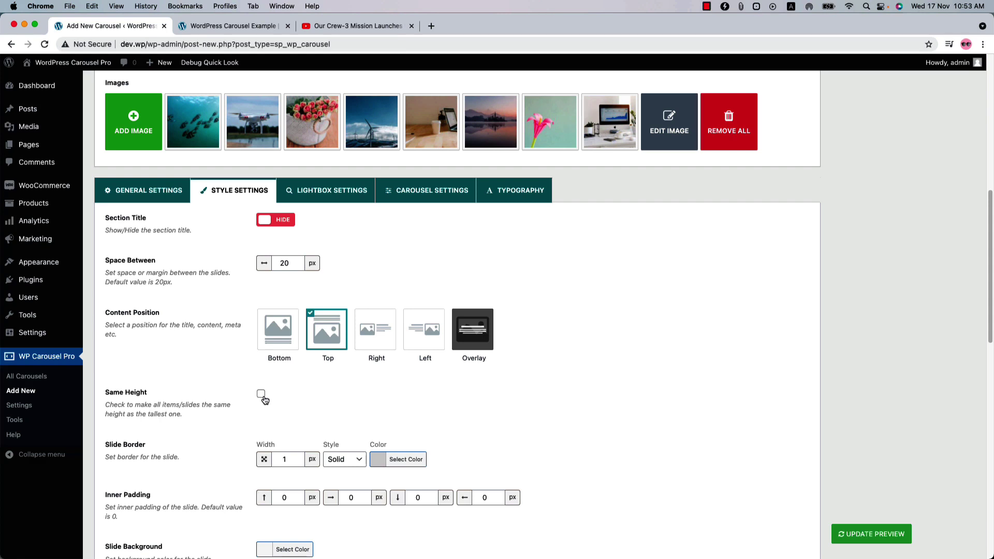
Hide image captions, keep the original image size and leave Variable Width disabled
{"action": "scroll", "coordinate": [263, 400], "scroll_direction": "down", "scroll_amount": 4}
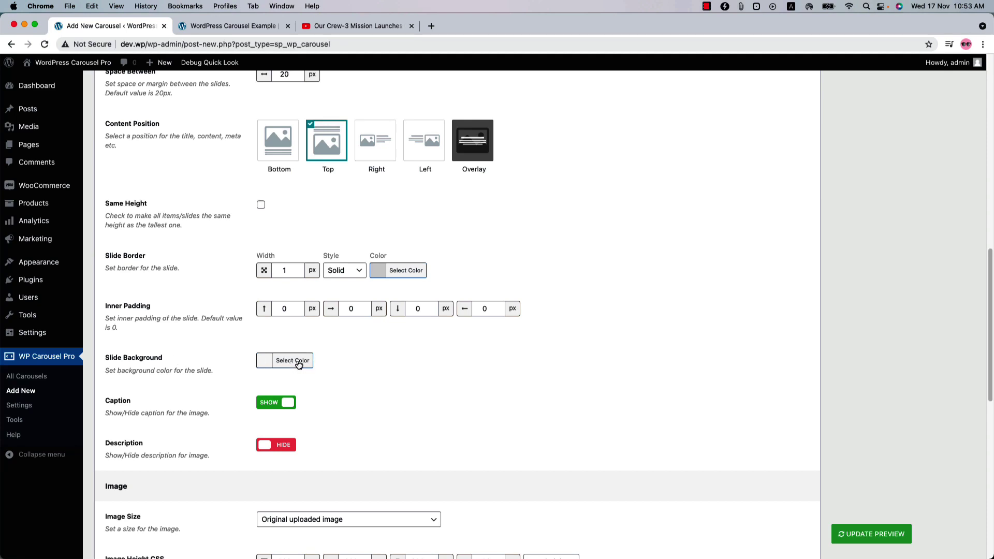
{"action": "scroll", "coordinate": [174, 308], "scroll_direction": "down", "scroll_amount": 3}
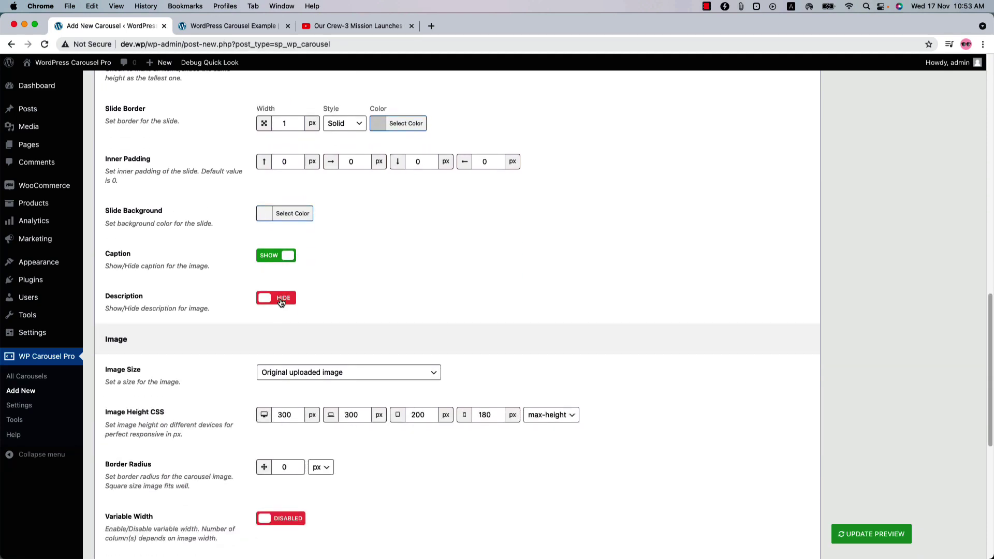
{"action": "left_click", "coordinate": [279, 256]}
{"action": "scroll", "coordinate": [334, 311], "scroll_direction": "down", "scroll_amount": 2}
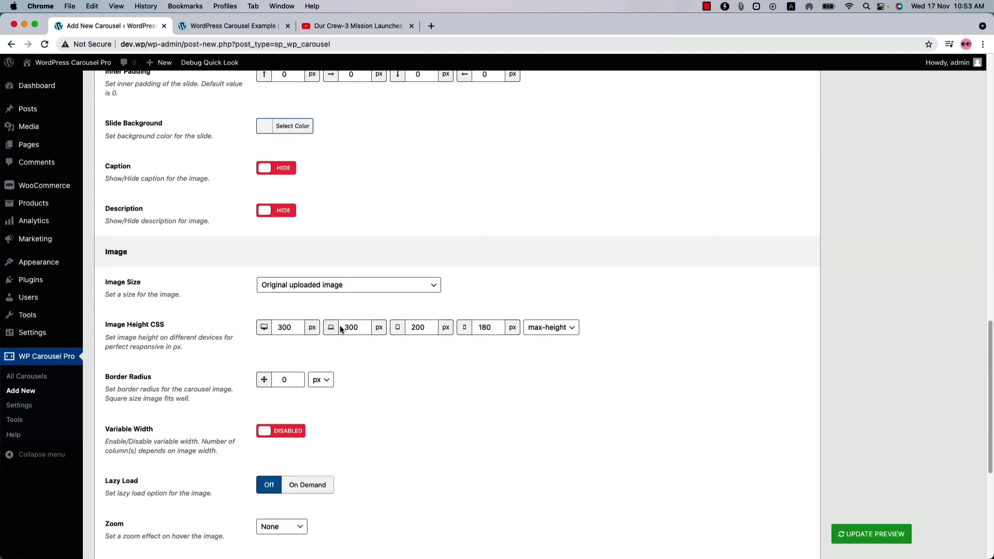
{"action": "left_click", "coordinate": [296, 286]}
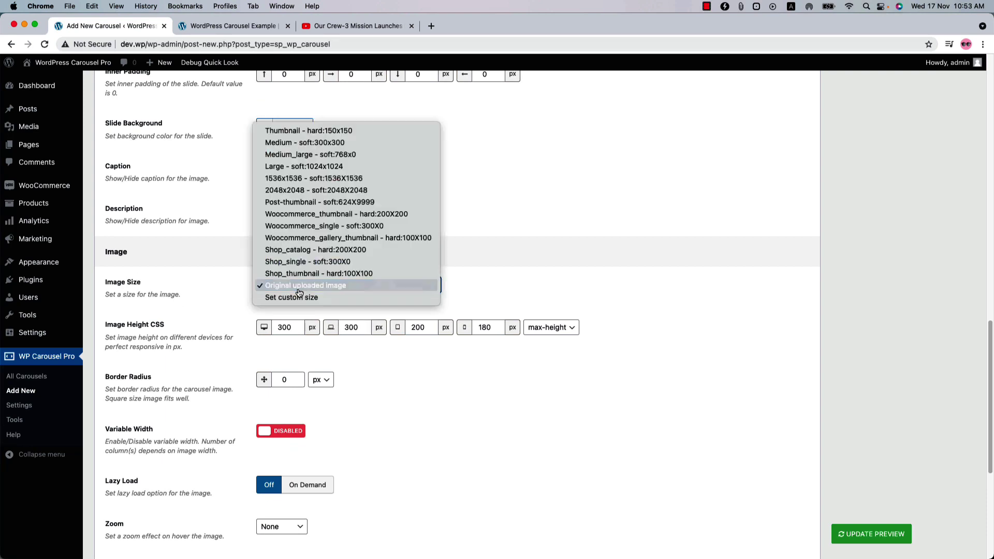
{"action": "left_click", "coordinate": [299, 298]}
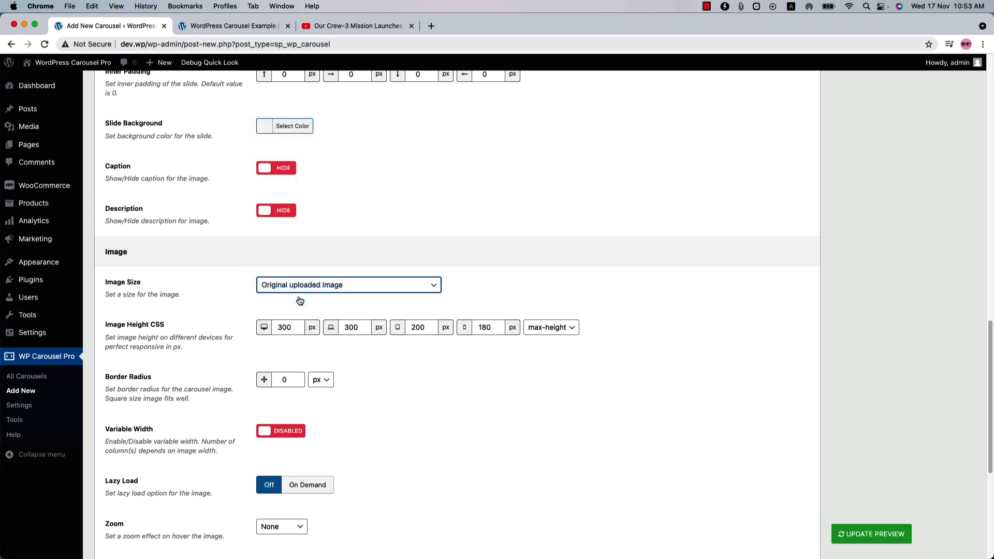
{"action": "left_click", "coordinate": [296, 287]}
{"action": "left_click", "coordinate": [295, 276]}
{"action": "scroll", "coordinate": [290, 321], "scroll_direction": "down", "scroll_amount": 2}
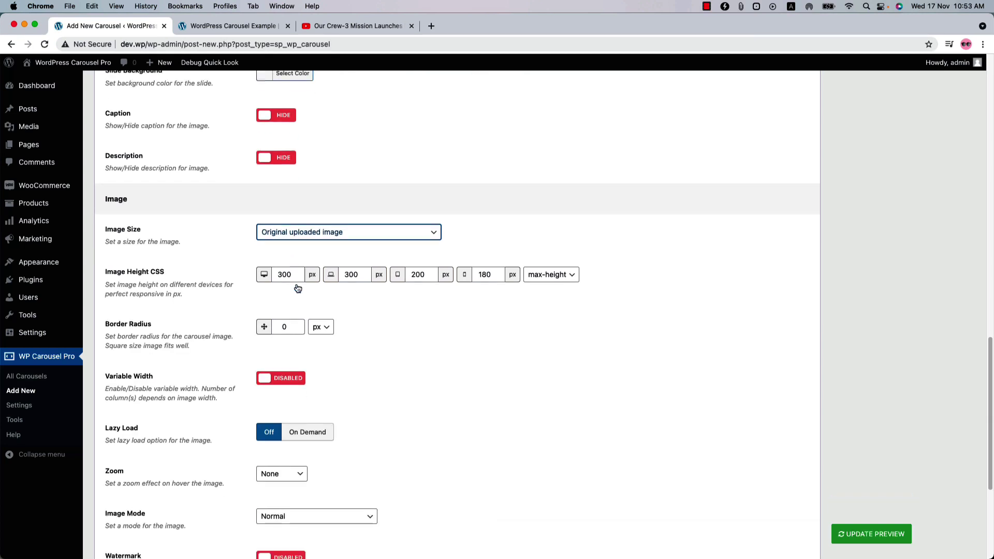
{"action": "left_click", "coordinate": [289, 352]}
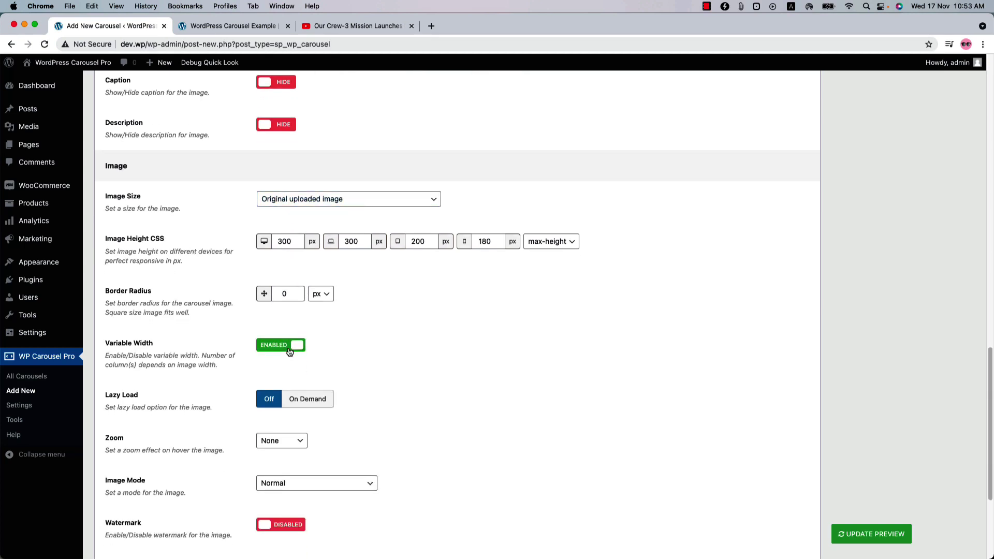
{"action": "left_click", "coordinate": [290, 351]}
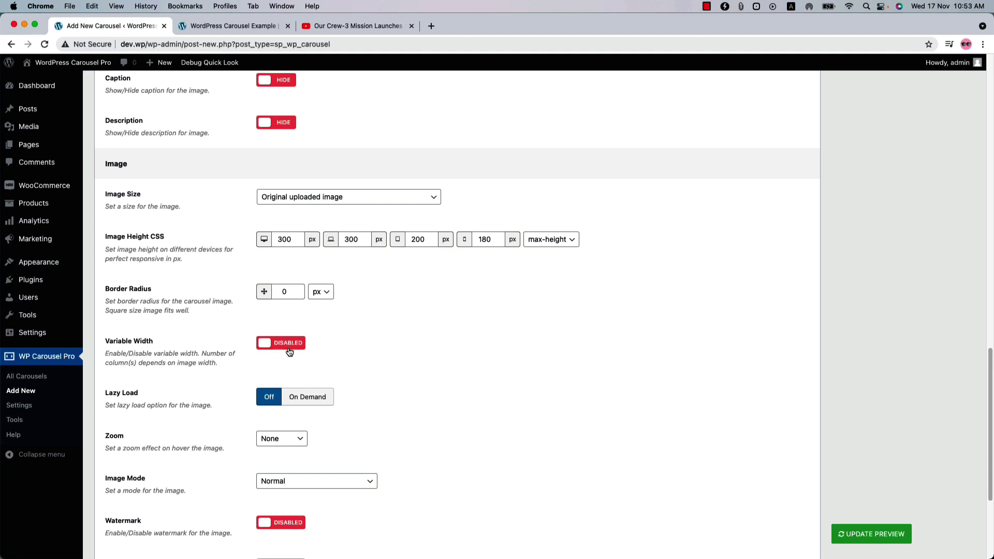
Keep Zoom at None and set Image Mode to 'Grayscale and normal on hover'
{"action": "scroll", "coordinate": [289, 352], "scroll_direction": "down", "scroll_amount": 2}
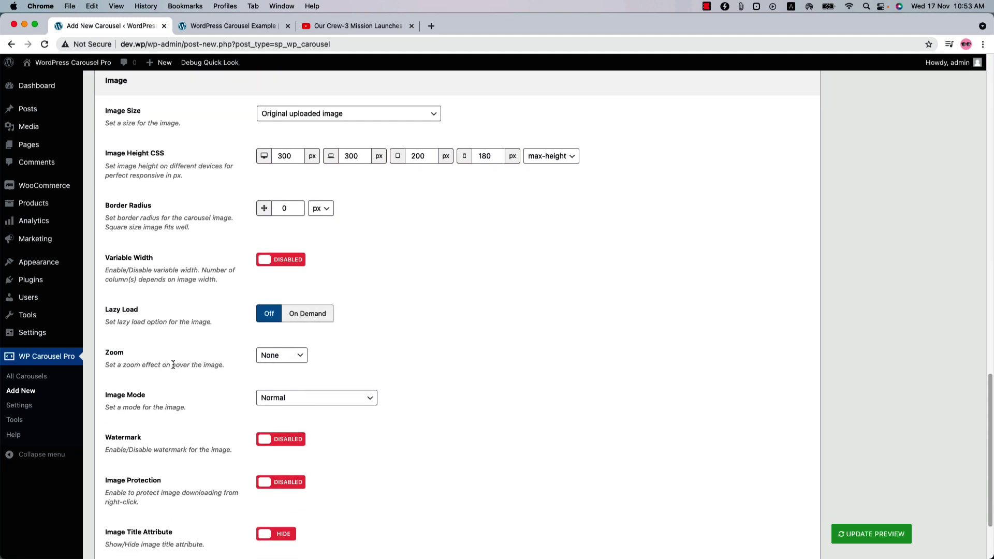
{"action": "scroll", "coordinate": [172, 365], "scroll_direction": "down", "scroll_amount": 1}
{"action": "left_click", "coordinate": [292, 307]}
{"action": "left_click", "coordinate": [334, 315]}
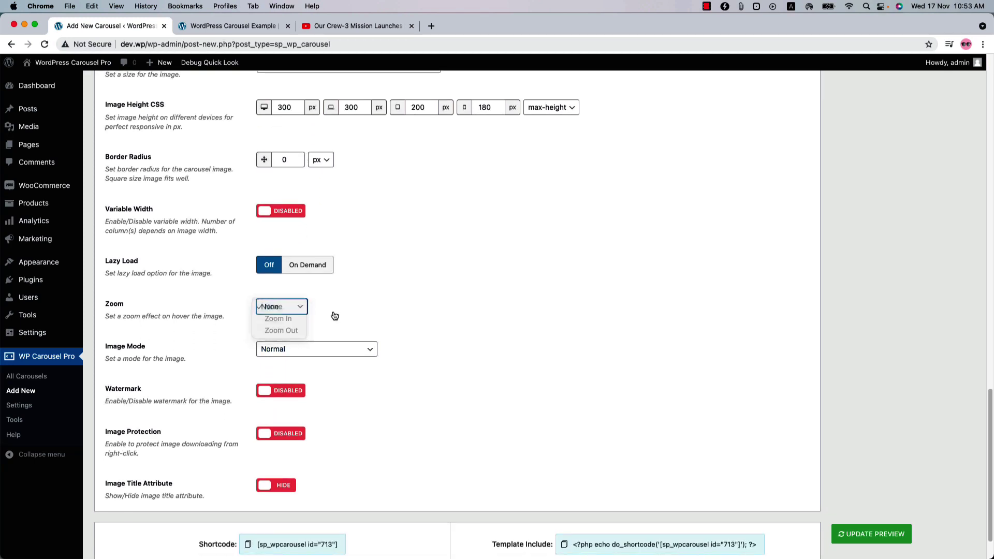
{"action": "left_click", "coordinate": [321, 350]}
{"action": "left_click", "coordinate": [342, 322]}
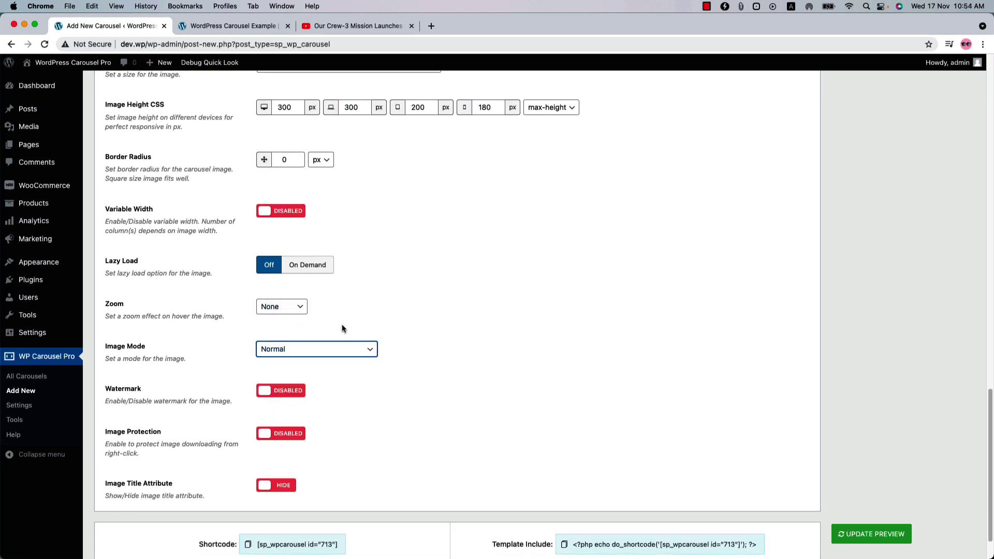
{"action": "left_click", "coordinate": [340, 357]}
{"action": "left_click", "coordinate": [339, 361]}
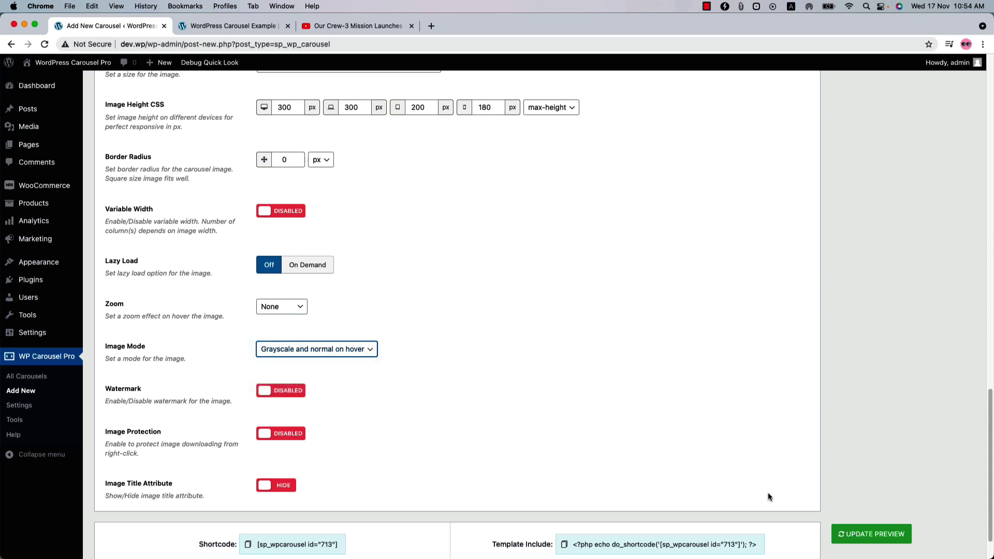
Refresh the preview, enable Watermark with image protection left off, and glance at watermark settings
{"action": "left_click", "coordinate": [870, 534]}
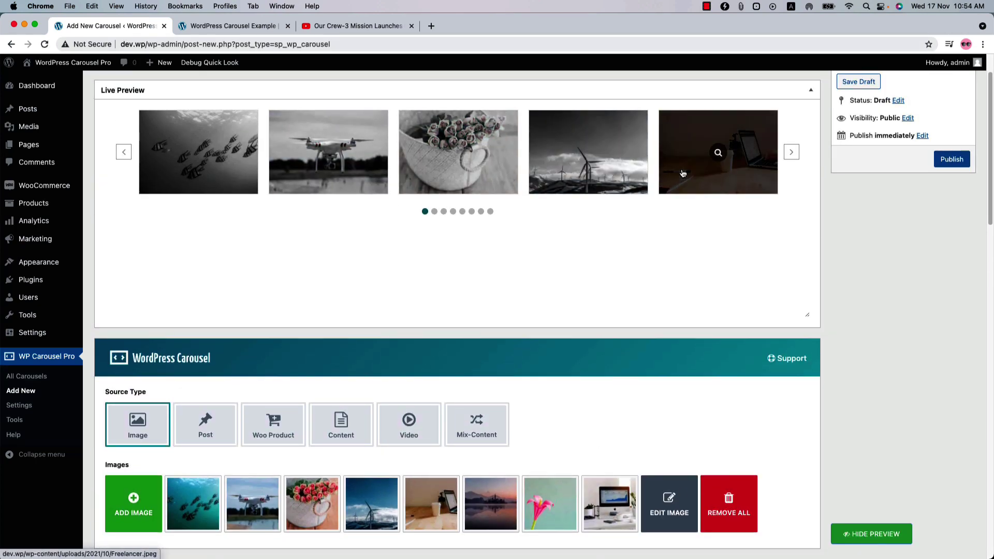
{"action": "scroll", "coordinate": [444, 444], "scroll_direction": "down", "scroll_amount": 20}
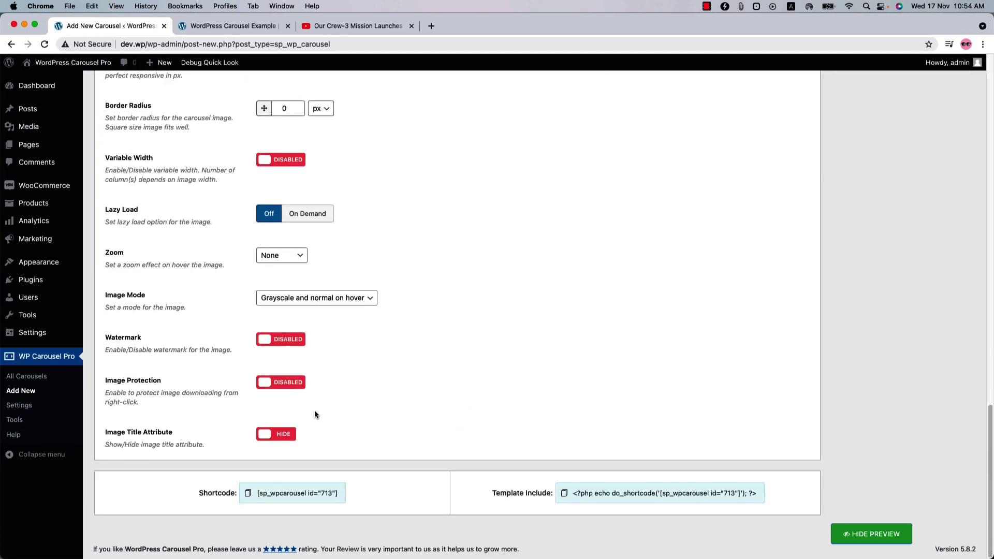
{"action": "left_click", "coordinate": [277, 343]}
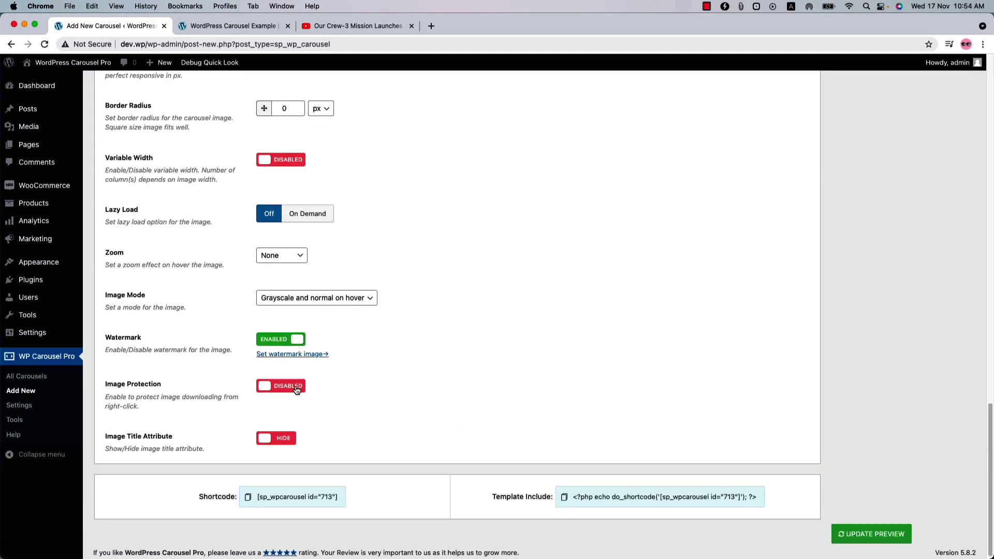
{"action": "left_click", "coordinate": [287, 441]}
{"action": "left_click", "coordinate": [287, 441]}
{"action": "left_click", "coordinate": [282, 391]}
{"action": "left_click", "coordinate": [287, 357]}
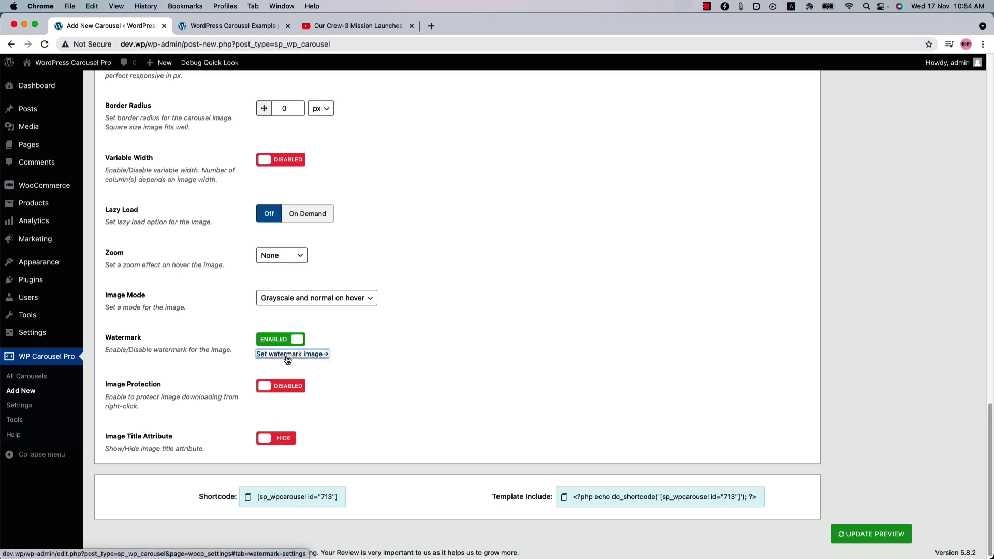
{"action": "key", "text": "super+w"}
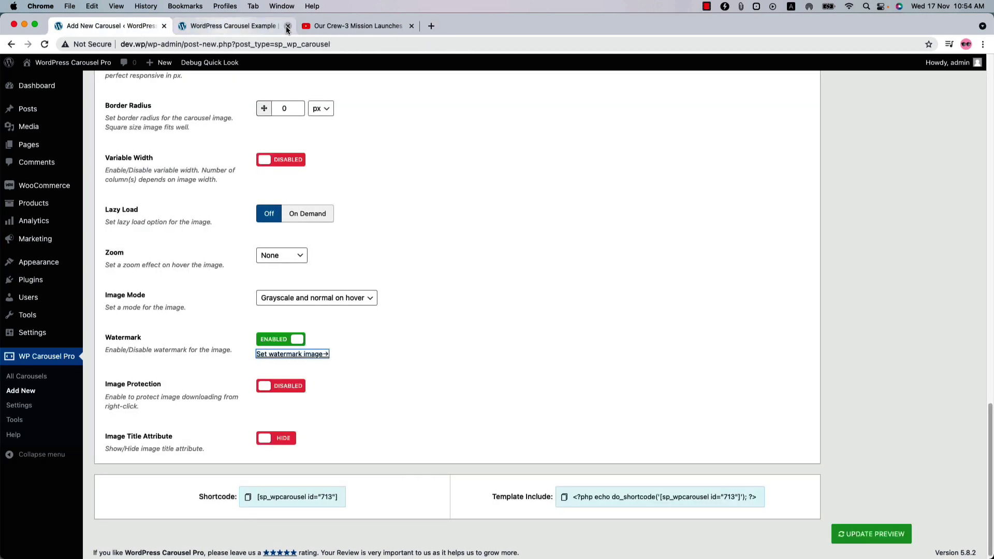
{"action": "scroll", "coordinate": [309, 360], "scroll_direction": "up", "scroll_amount": 15}
Scroll through the Lightbox Settings options before moving on to Carousel Settings
{"action": "left_click", "coordinate": [310, 357]}
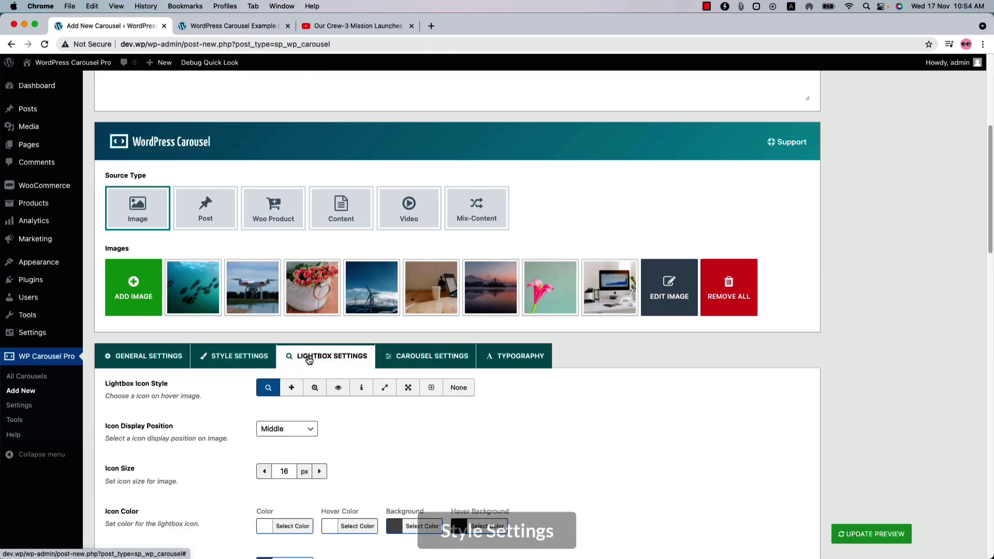
{"action": "scroll", "coordinate": [310, 359], "scroll_direction": "down", "scroll_amount": 5}
{"action": "scroll", "coordinate": [309, 360], "scroll_direction": "down", "scroll_amount": 12}
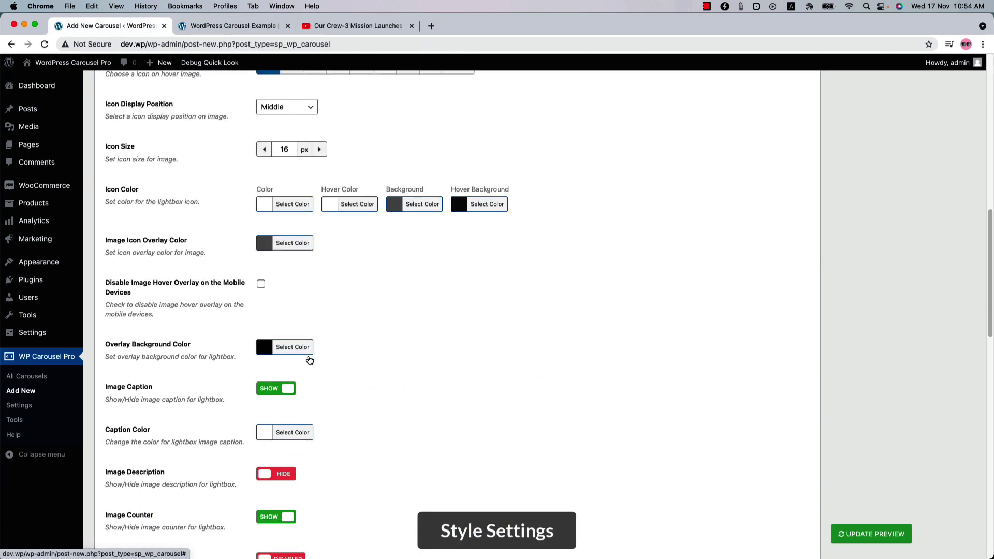
{"action": "scroll", "coordinate": [309, 359], "scroll_direction": "down", "scroll_amount": 20}
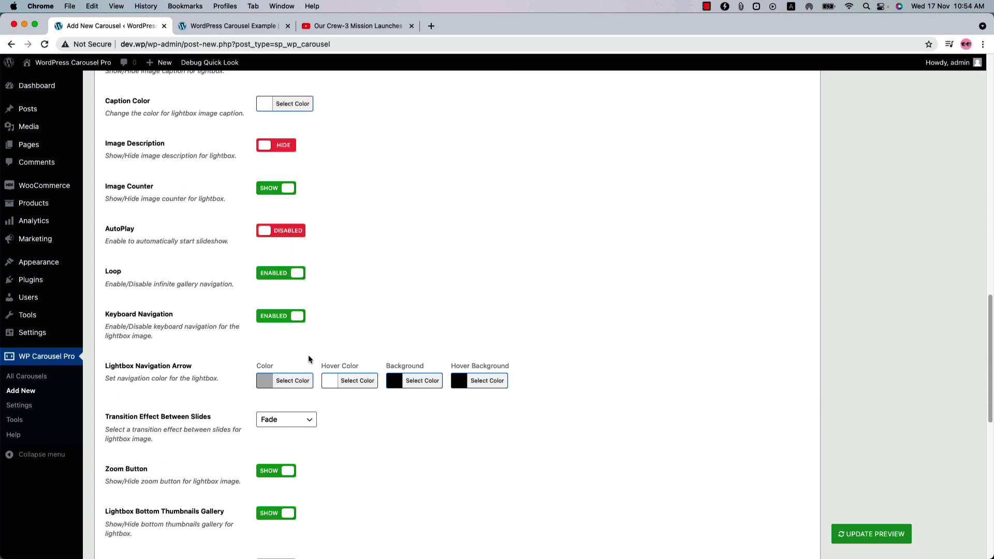
{"action": "scroll", "coordinate": [308, 360], "scroll_direction": "up", "scroll_amount": 20}
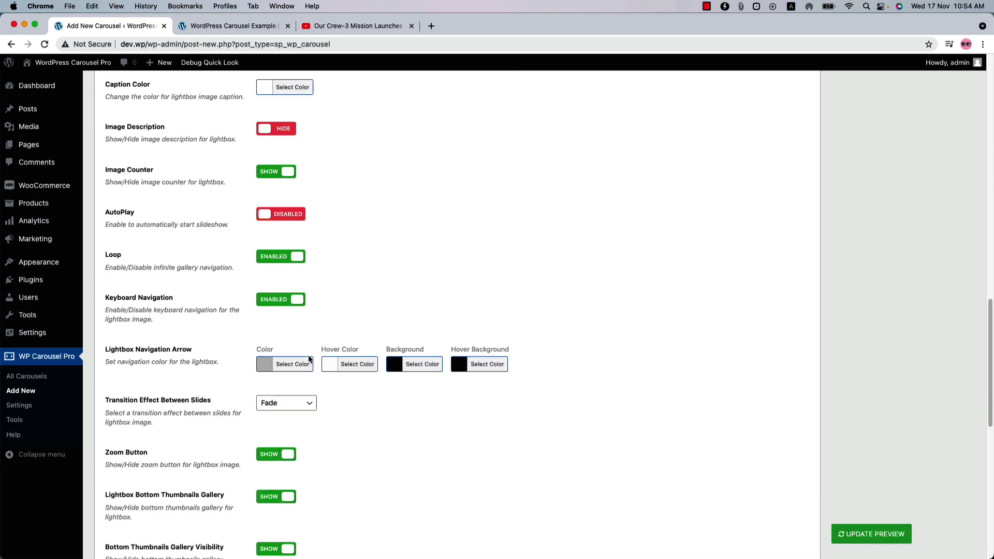
{"action": "left_click", "coordinate": [403, 330]}
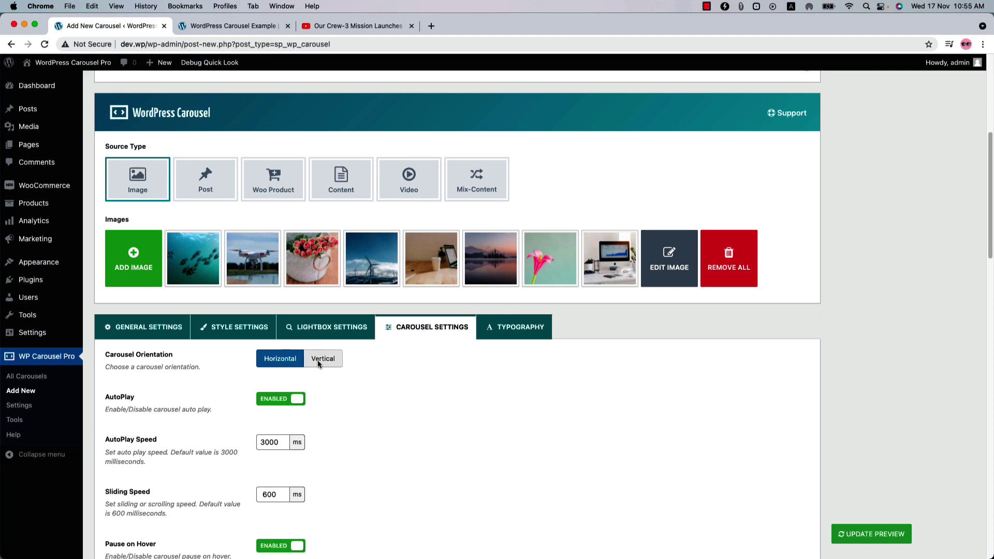
Scroll through Carousel Settings, keeping Slide as the slide effect
{"action": "scroll", "coordinate": [245, 408], "scroll_direction": "down", "scroll_amount": 5}
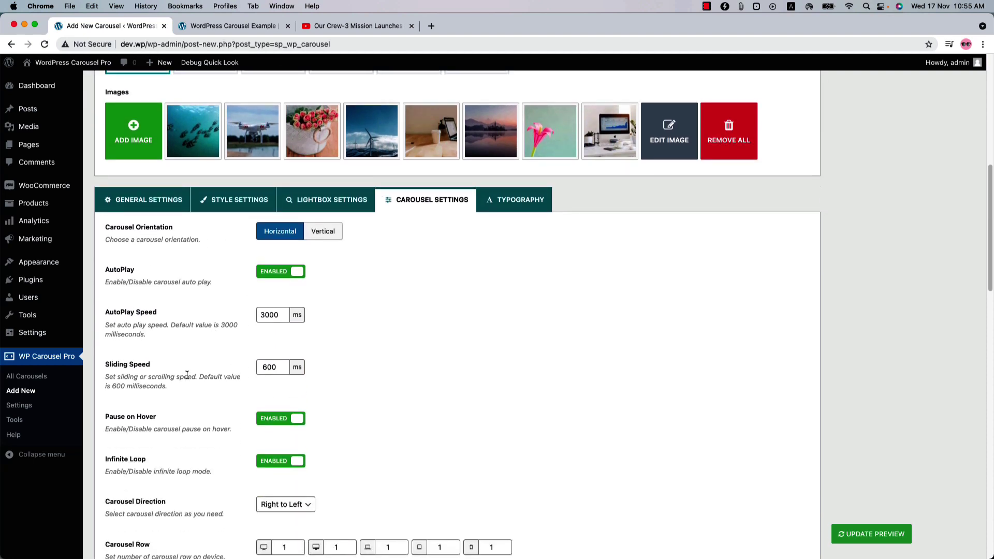
{"action": "scroll", "coordinate": [187, 374], "scroll_direction": "down", "scroll_amount": 4}
{"action": "scroll", "coordinate": [179, 379], "scroll_direction": "down", "scroll_amount": 4}
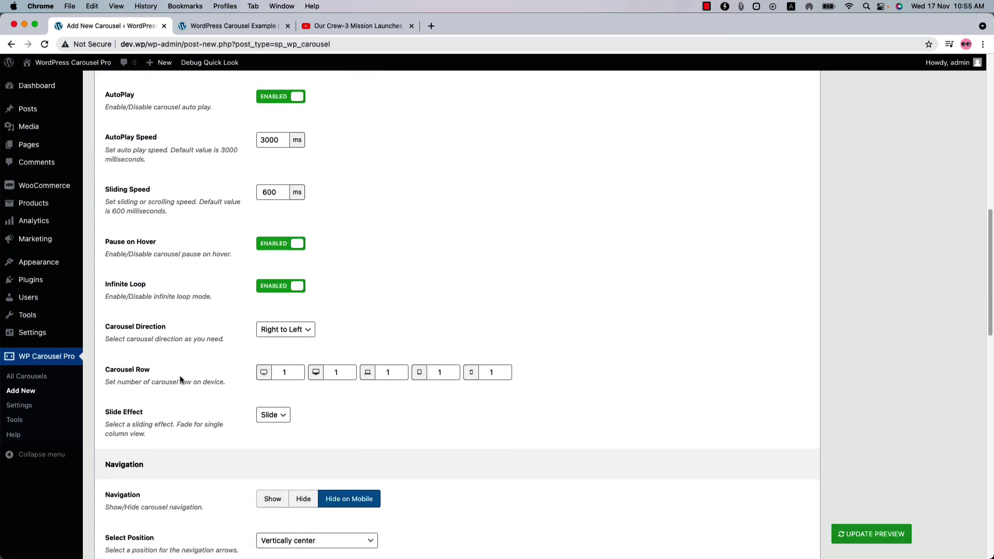
{"action": "scroll", "coordinate": [176, 365], "scroll_direction": "down", "scroll_amount": 1}
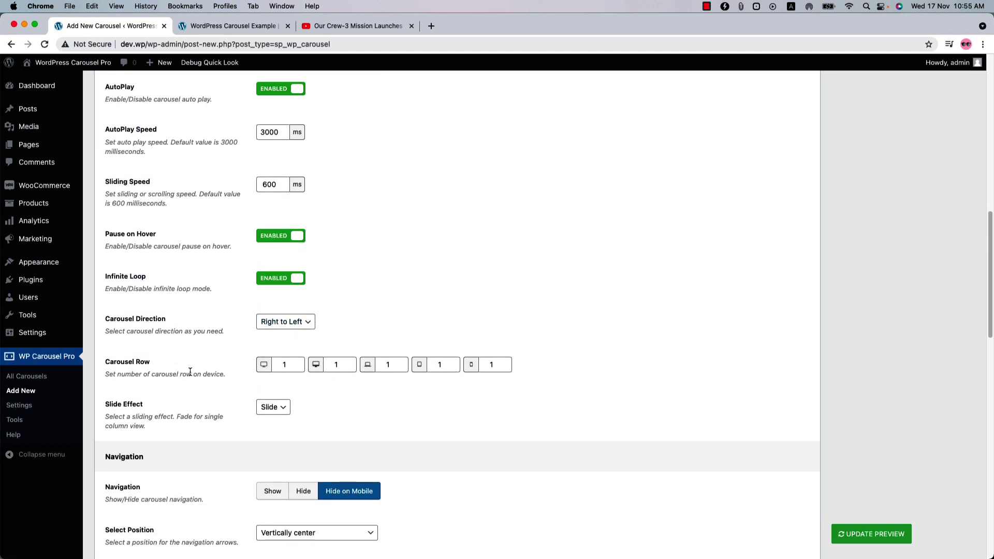
{"action": "left_click", "coordinate": [300, 366]}
{"action": "scroll", "coordinate": [279, 290], "scroll_direction": "down", "scroll_amount": 3}
{"action": "left_click", "coordinate": [273, 264]}
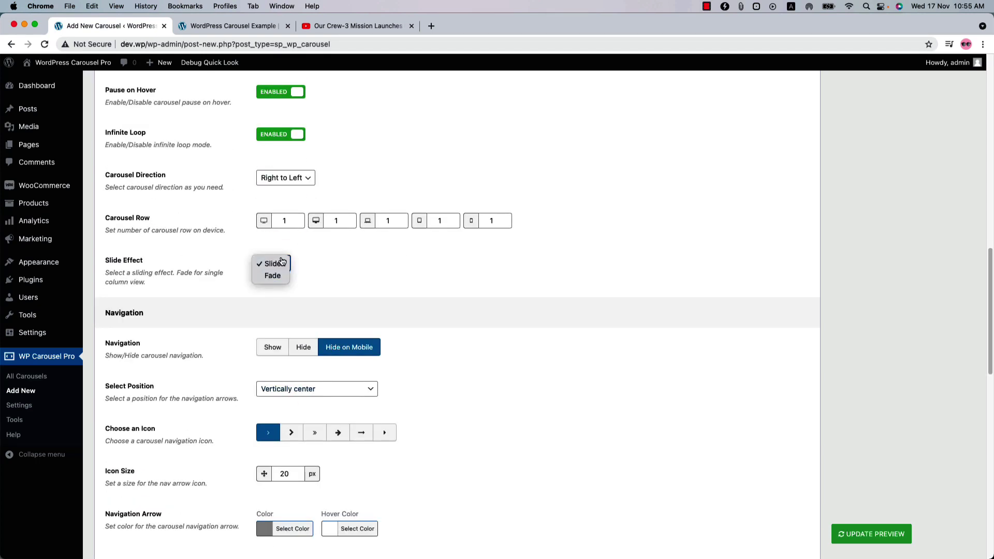
{"action": "left_click", "coordinate": [328, 272]}
Enable Scheduling and open the start and end date pickers, leaving both dates empty
{"action": "scroll", "coordinate": [328, 273], "scroll_direction": "down", "scroll_amount": 7}
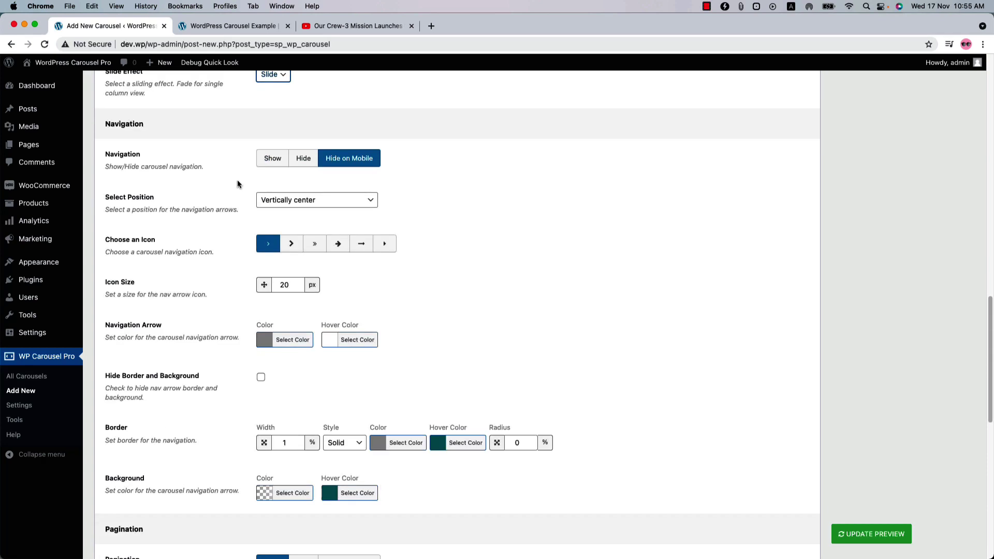
{"action": "scroll", "coordinate": [254, 412], "scroll_direction": "down", "scroll_amount": 3}
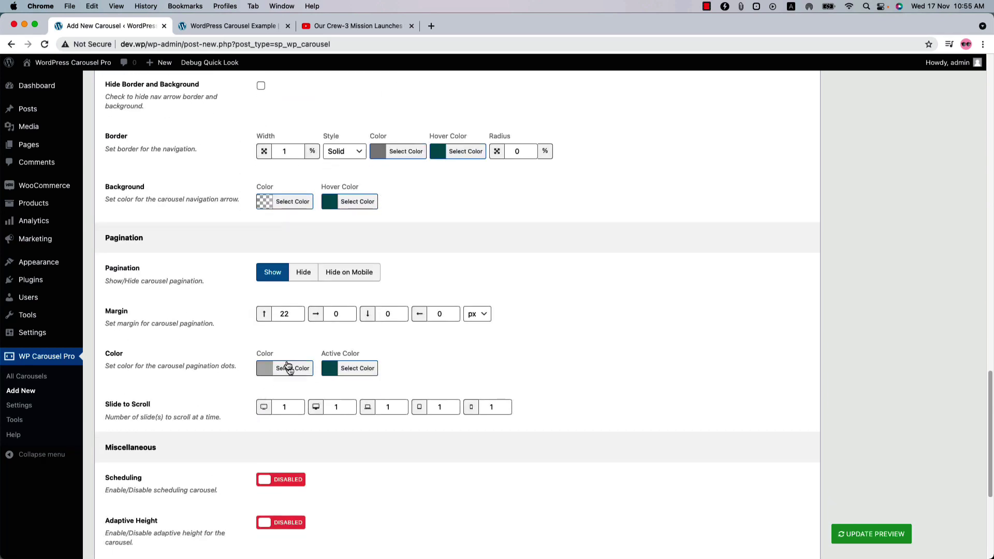
{"action": "scroll", "coordinate": [290, 397], "scroll_direction": "down", "scroll_amount": 4}
{"action": "left_click", "coordinate": [276, 259]}
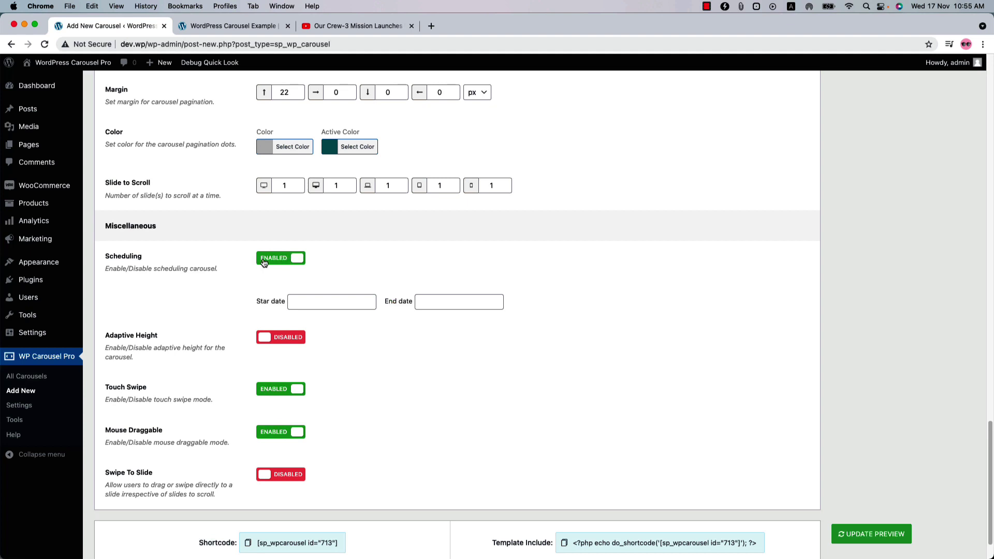
{"action": "left_click", "coordinate": [296, 300]}
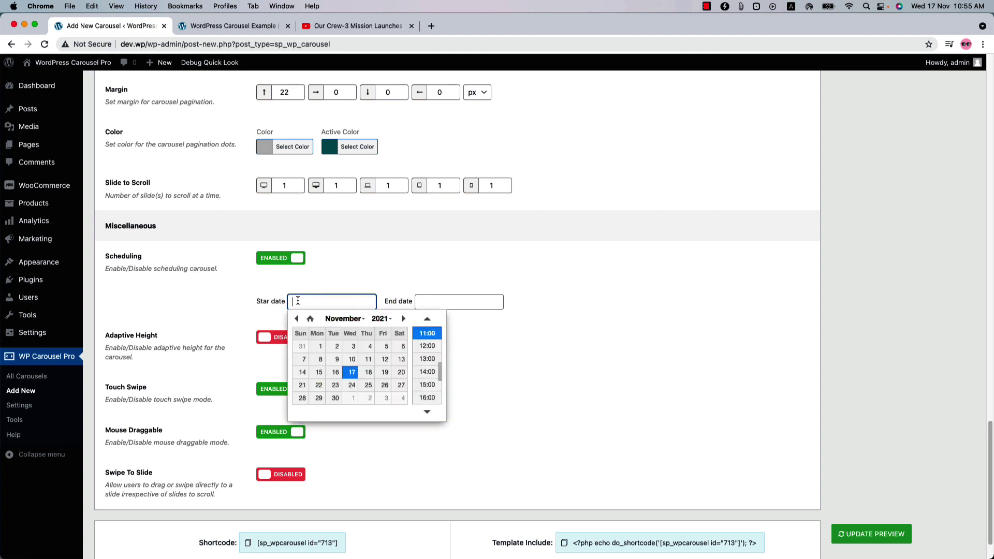
{"action": "left_click", "coordinate": [430, 303]}
{"action": "left_click", "coordinate": [576, 298]}
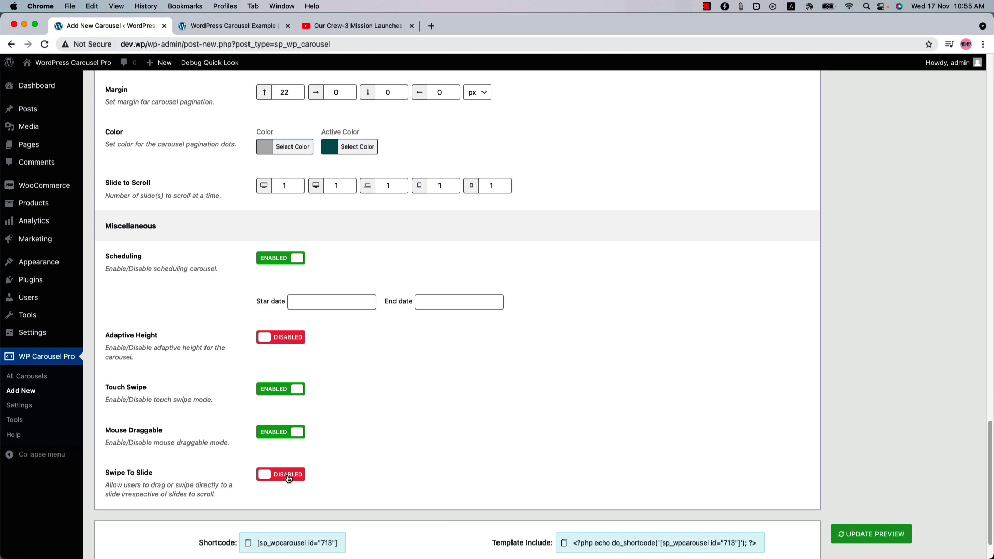
{"action": "scroll", "coordinate": [288, 477], "scroll_direction": "up", "scroll_amount": 20}
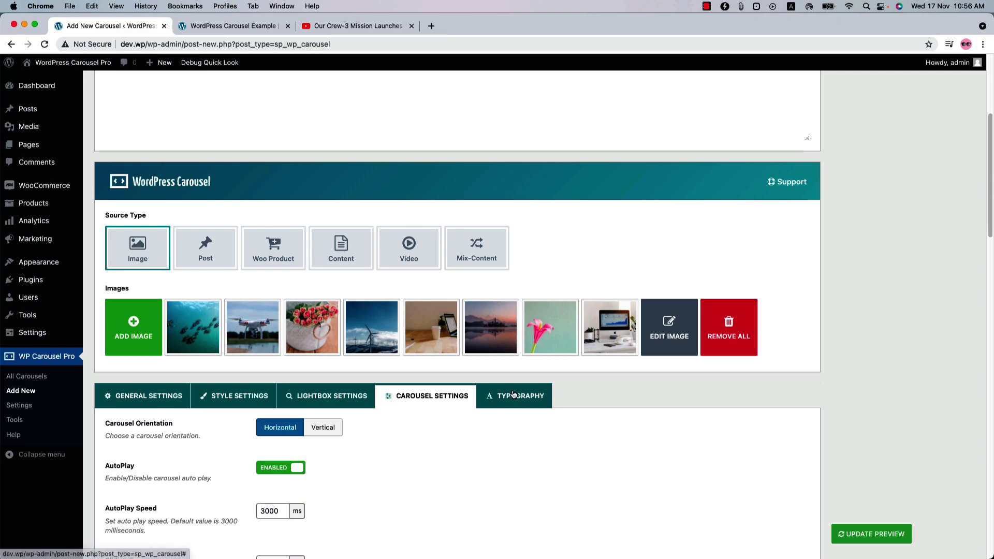
Scroll through the Typography font settings for section title, captions and descriptions
{"action": "left_click", "coordinate": [513, 395]}
{"action": "scroll", "coordinate": [499, 437], "scroll_direction": "down", "scroll_amount": 6}
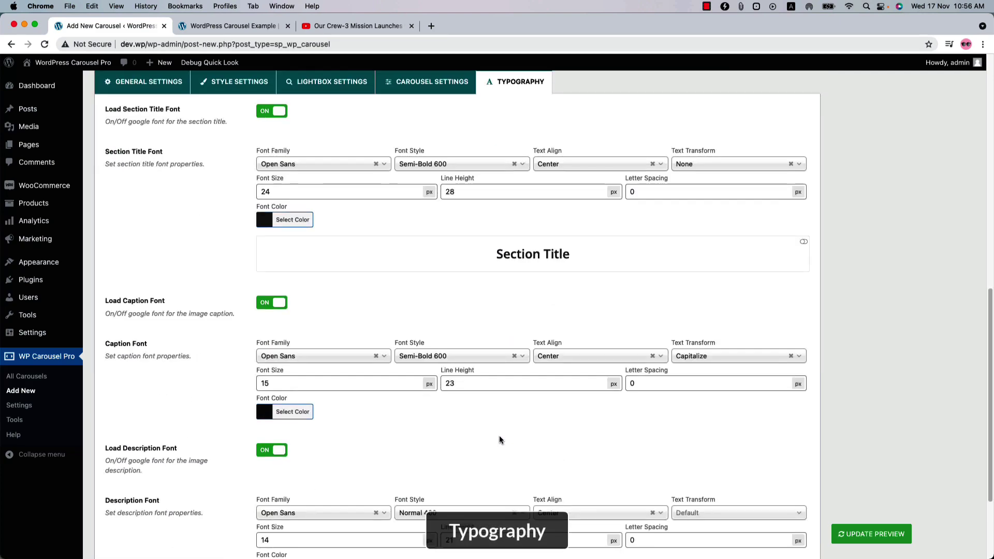
{"action": "scroll", "coordinate": [501, 439], "scroll_direction": "down", "scroll_amount": 3}
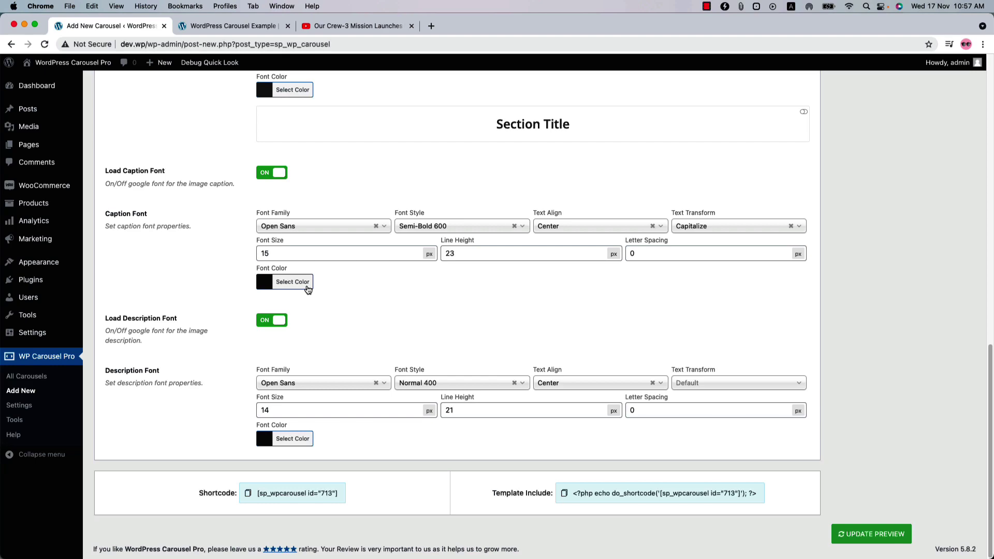
{"action": "scroll", "coordinate": [307, 289], "scroll_direction": "up", "scroll_amount": 13}
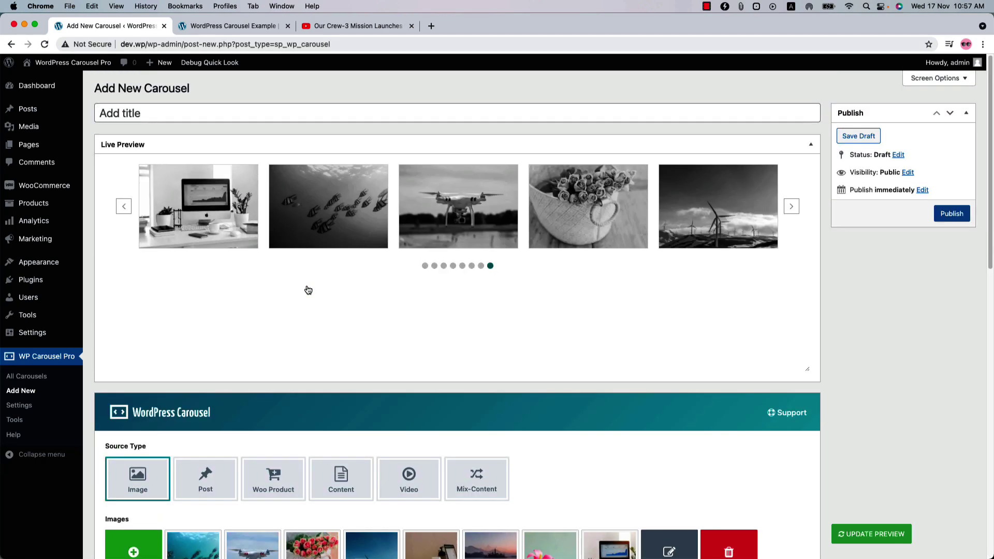
{"action": "scroll", "coordinate": [213, 180], "scroll_direction": "down", "scroll_amount": 6}
Switch the source type to Post and look over its general options
{"action": "left_click", "coordinate": [206, 158]}
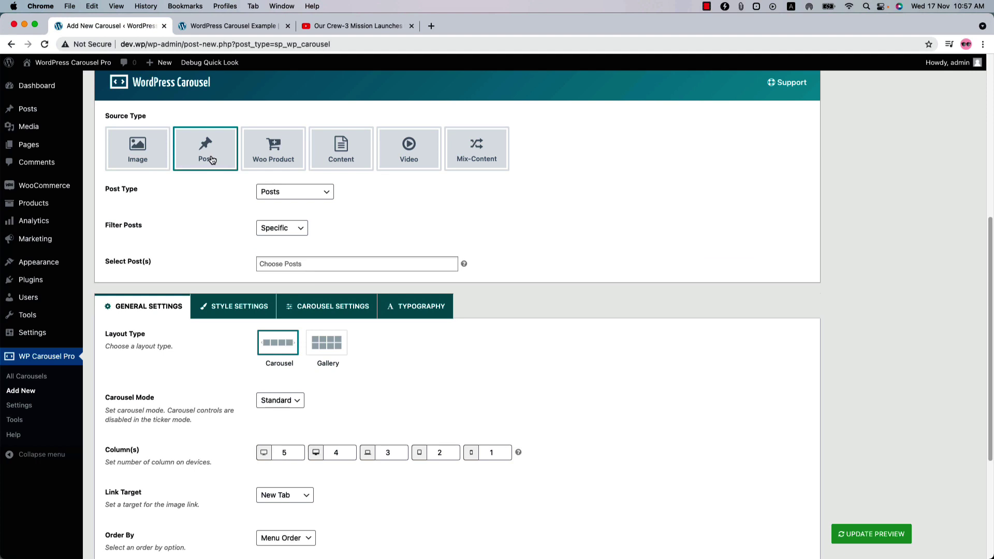
{"action": "scroll", "coordinate": [265, 337], "scroll_direction": "down", "scroll_amount": 3}
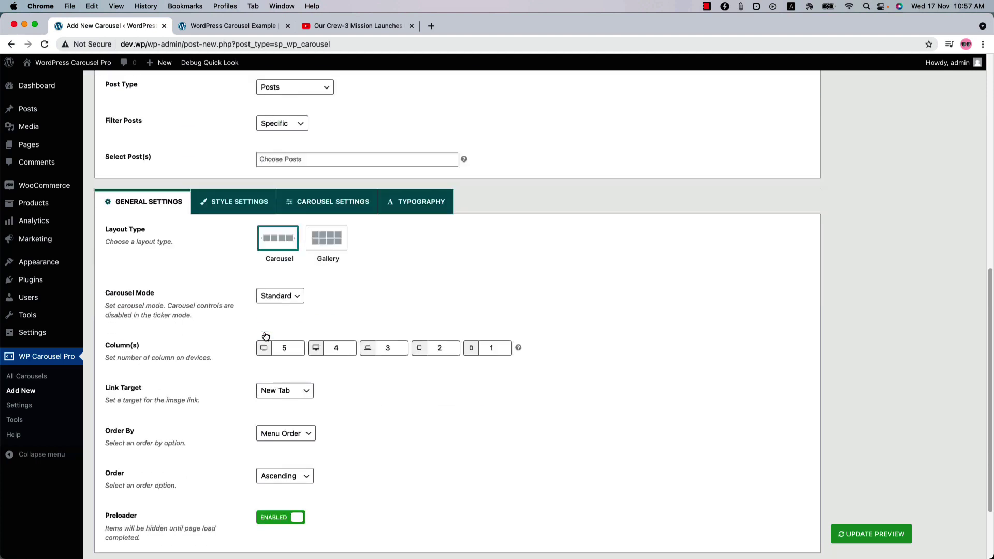
{"action": "scroll", "coordinate": [340, 224], "scroll_direction": "down", "scroll_amount": 4}
{"action": "scroll", "coordinate": [329, 340], "scroll_direction": "down", "scroll_amount": 3}
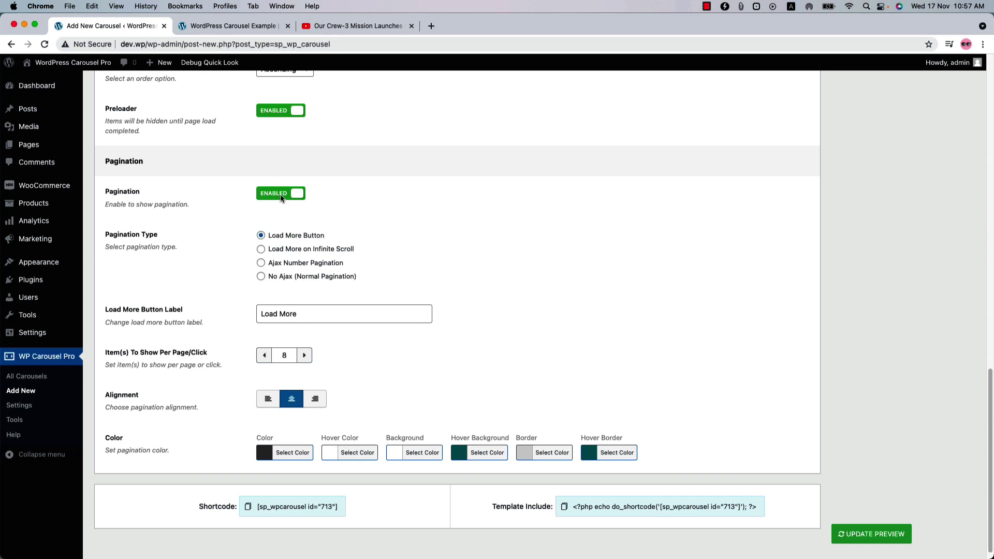
{"action": "scroll", "coordinate": [319, 439], "scroll_direction": "up", "scroll_amount": 9}
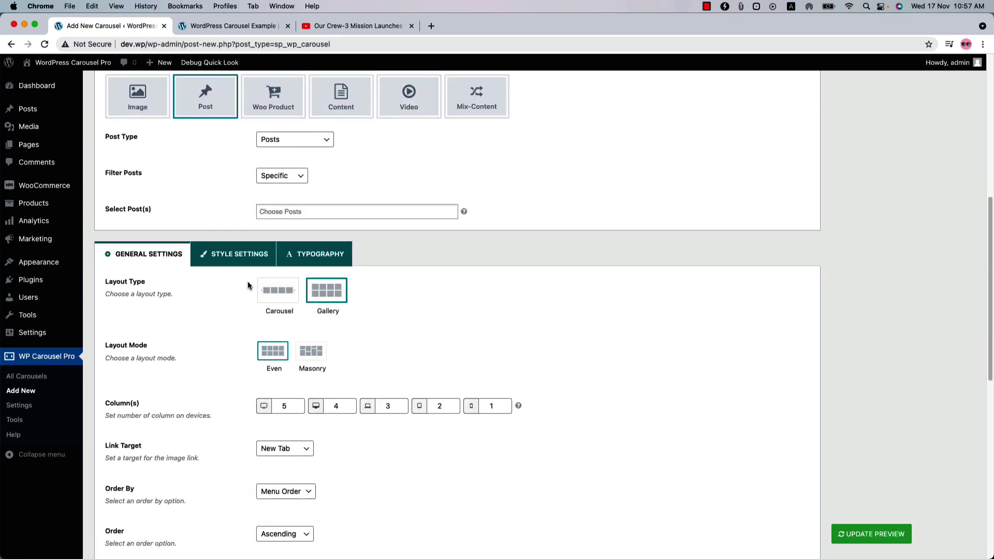
Review the post Style Settings, with Category, Date, Author, Tag and Comment shown
{"action": "left_click", "coordinate": [235, 254]}
{"action": "scroll", "coordinate": [377, 333], "scroll_direction": "down", "scroll_amount": 1}
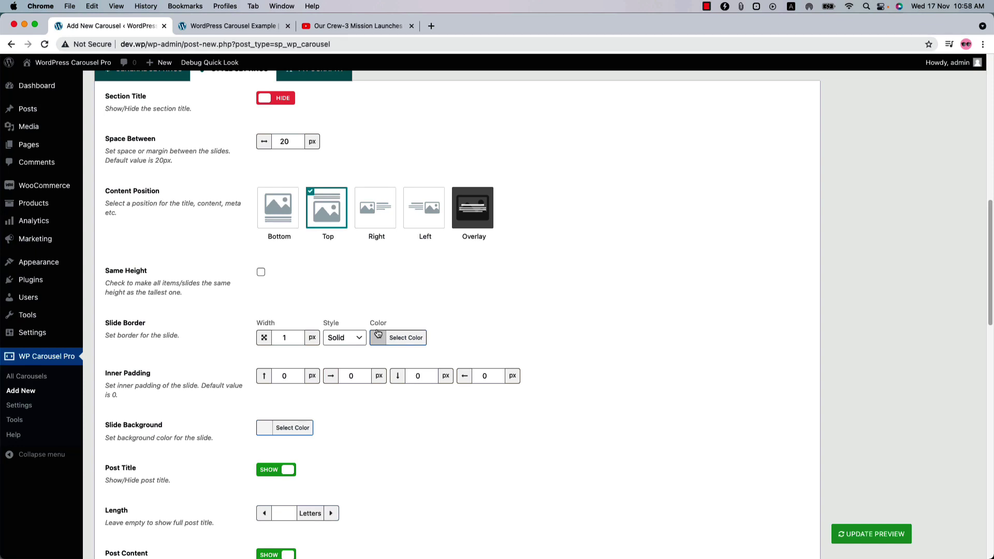
{"action": "scroll", "coordinate": [377, 332], "scroll_direction": "down", "scroll_amount": 5}
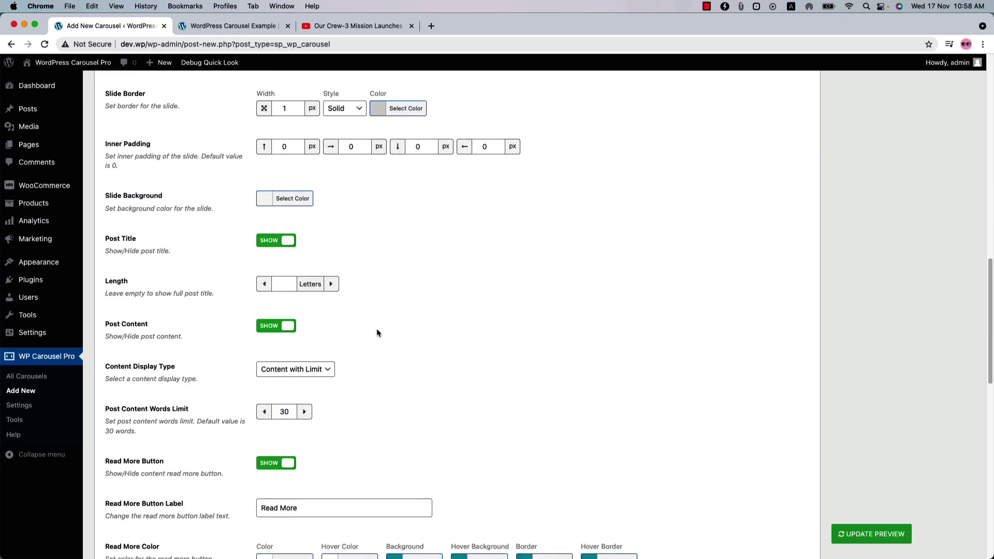
{"action": "scroll", "coordinate": [377, 332], "scroll_direction": "down", "scroll_amount": 4}
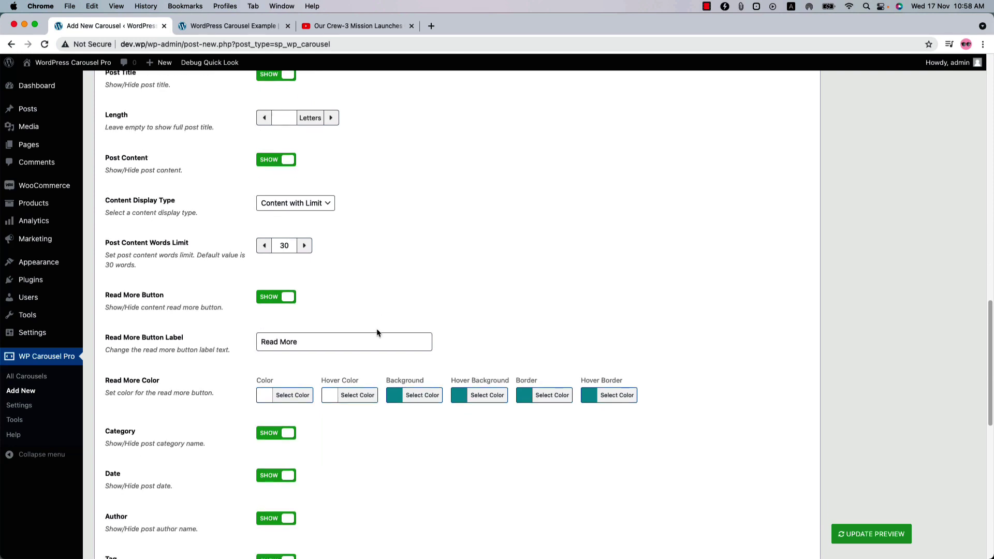
{"action": "scroll", "coordinate": [377, 333], "scroll_direction": "down", "scroll_amount": 3}
{"action": "scroll", "coordinate": [377, 333], "scroll_direction": "down", "scroll_amount": 2}
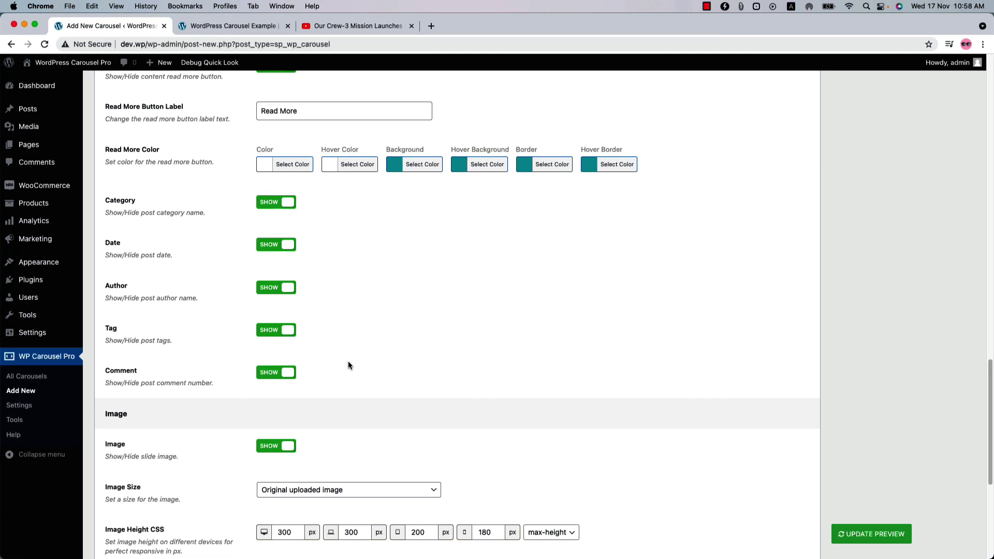
{"action": "scroll", "coordinate": [348, 365], "scroll_direction": "up", "scroll_amount": 15}
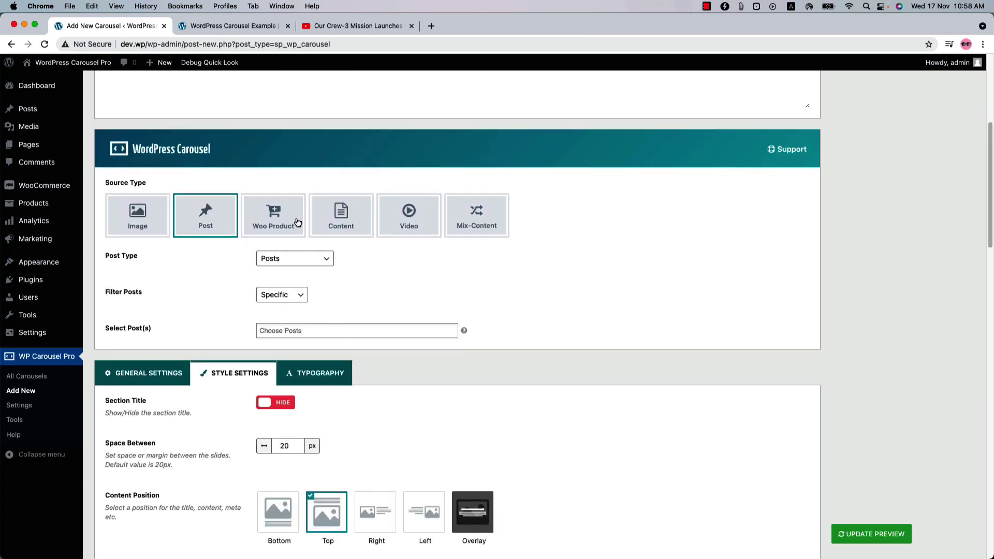
Switch the source type to Woo Product and look over its general options
{"action": "left_click", "coordinate": [293, 219]}
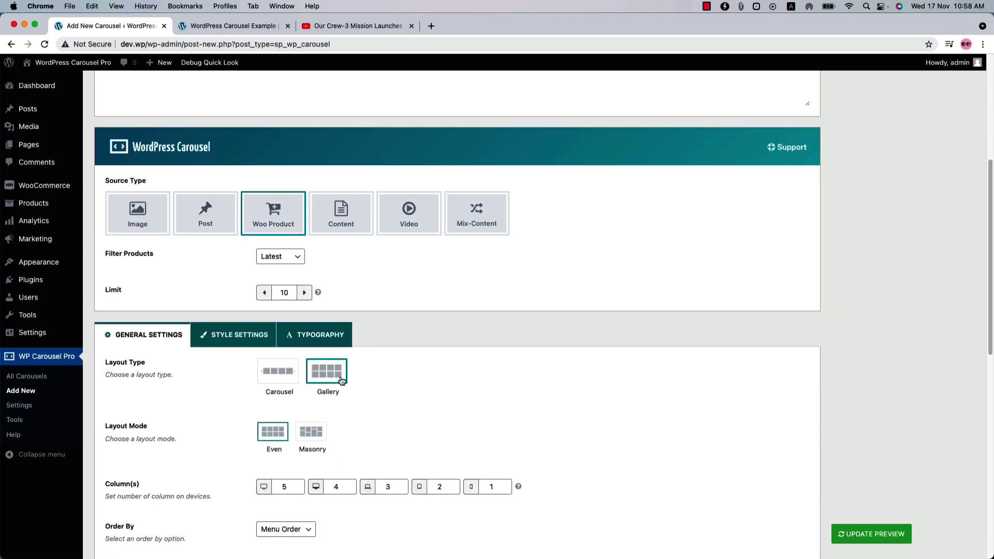
{"action": "scroll", "coordinate": [341, 381], "scroll_direction": "down", "scroll_amount": 3}
{"action": "scroll", "coordinate": [342, 381], "scroll_direction": "down", "scroll_amount": 10}
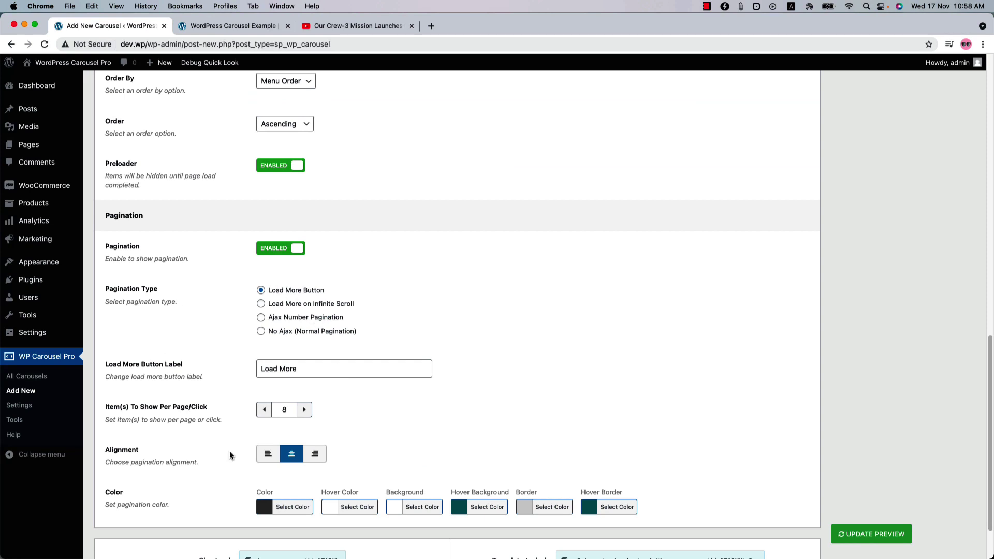
{"action": "scroll", "coordinate": [312, 370], "scroll_direction": "up", "scroll_amount": 7}
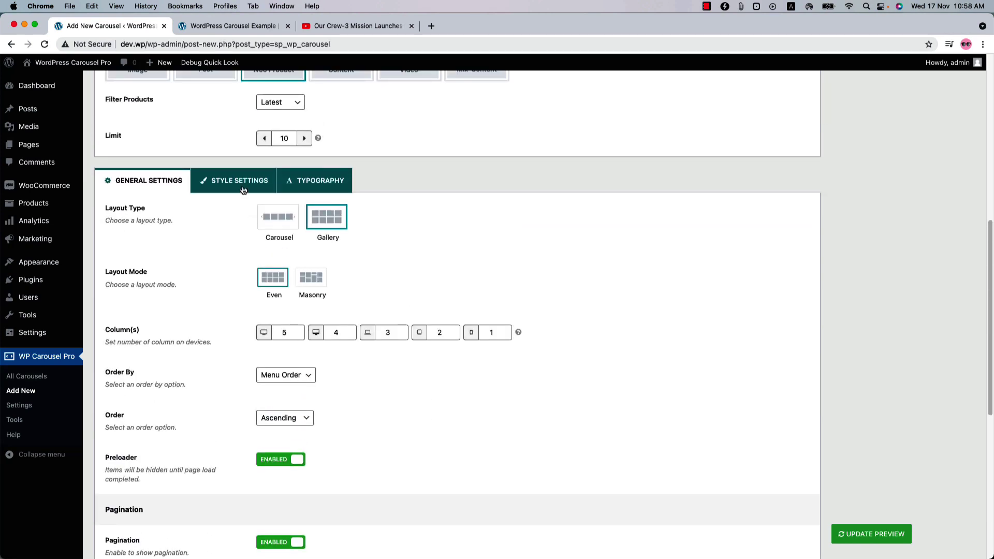
Review the Woo Product style options, then set the source type back to Image
{"action": "left_click", "coordinate": [241, 182]}
{"action": "scroll", "coordinate": [361, 431], "scroll_direction": "down", "scroll_amount": 5}
{"action": "scroll", "coordinate": [361, 430], "scroll_direction": "down", "scroll_amount": 1}
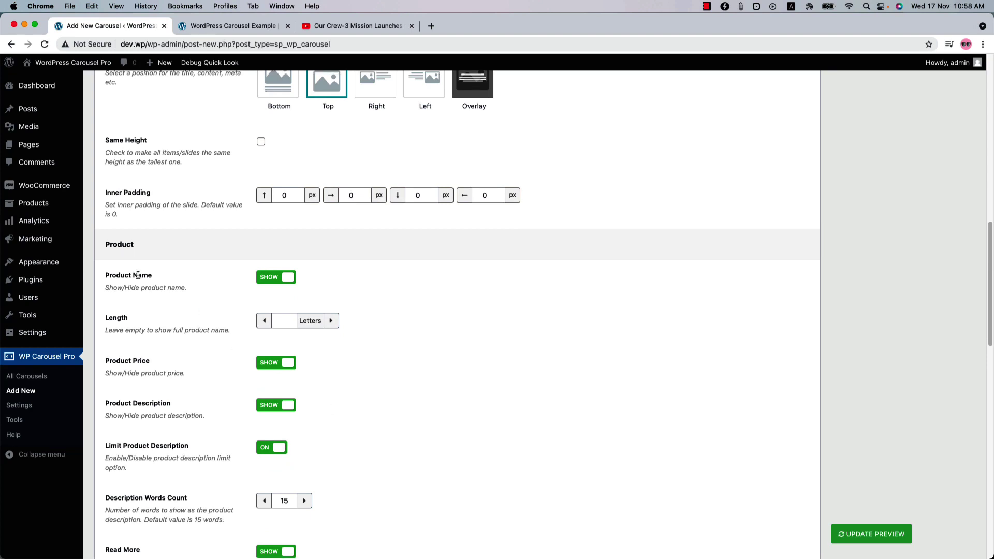
{"action": "scroll", "coordinate": [353, 357], "scroll_direction": "down", "scroll_amount": 4}
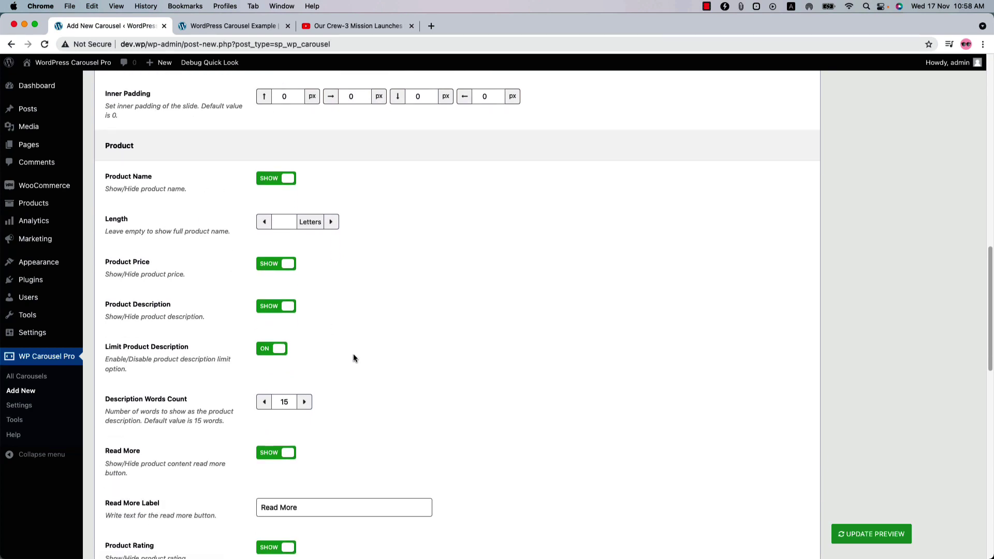
{"action": "scroll", "coordinate": [354, 358], "scroll_direction": "down", "scroll_amount": 12}
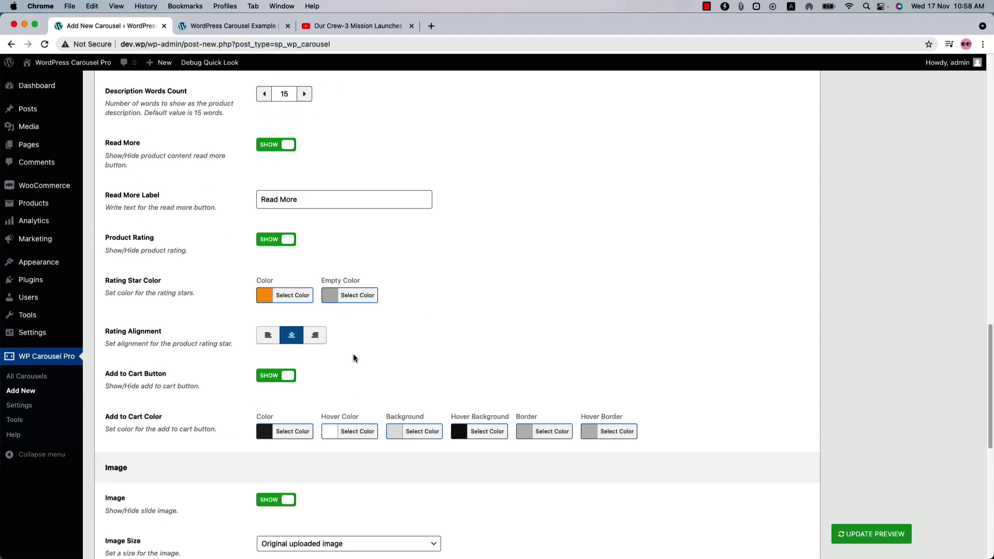
{"action": "scroll", "coordinate": [353, 358], "scroll_direction": "down", "scroll_amount": 1}
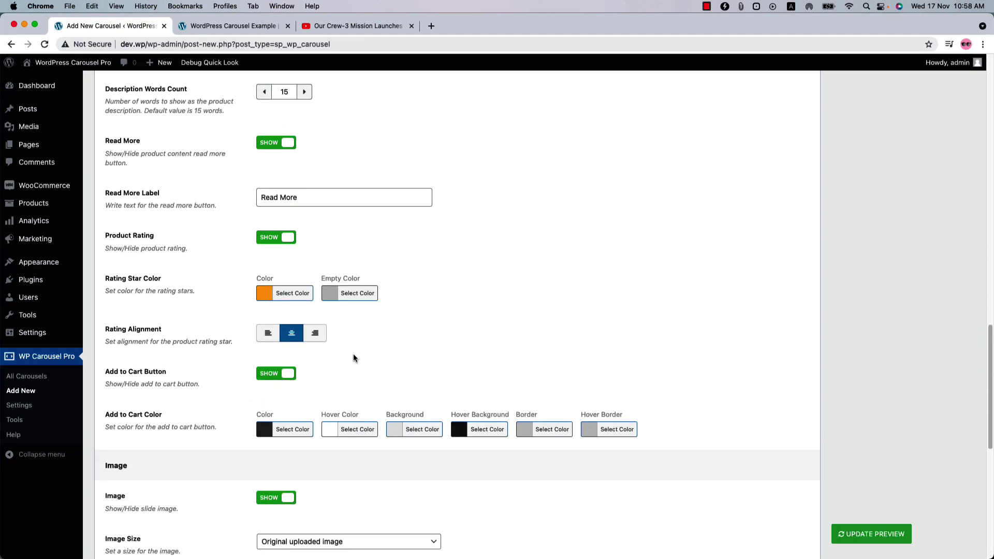
{"action": "scroll", "coordinate": [353, 358], "scroll_direction": "up", "scroll_amount": 20}
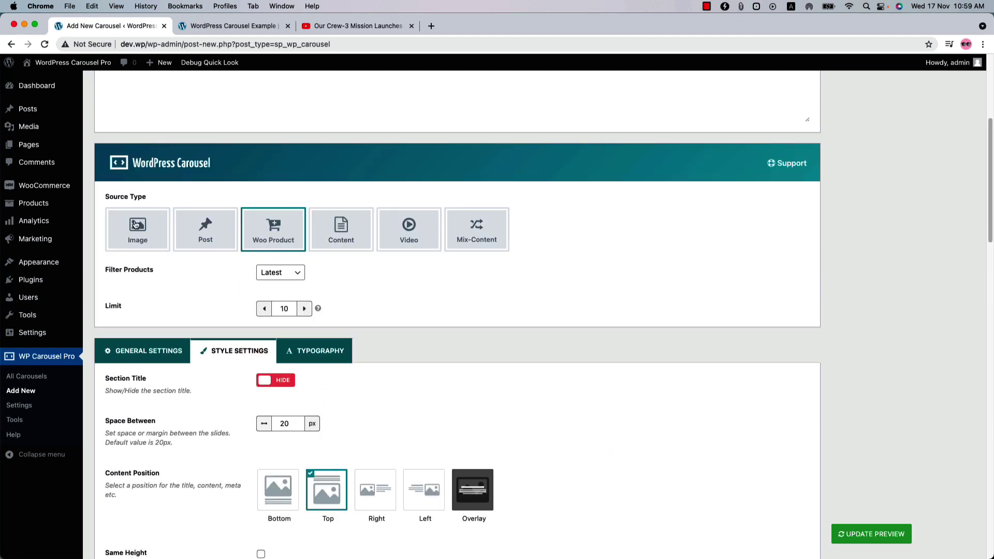
{"action": "left_click", "coordinate": [136, 224]}
Publish the carousel and copy its shortcode [sp_wpcarousel id="716"]
{"action": "scroll", "coordinate": [947, 273], "scroll_direction": "up", "scroll_amount": 9}
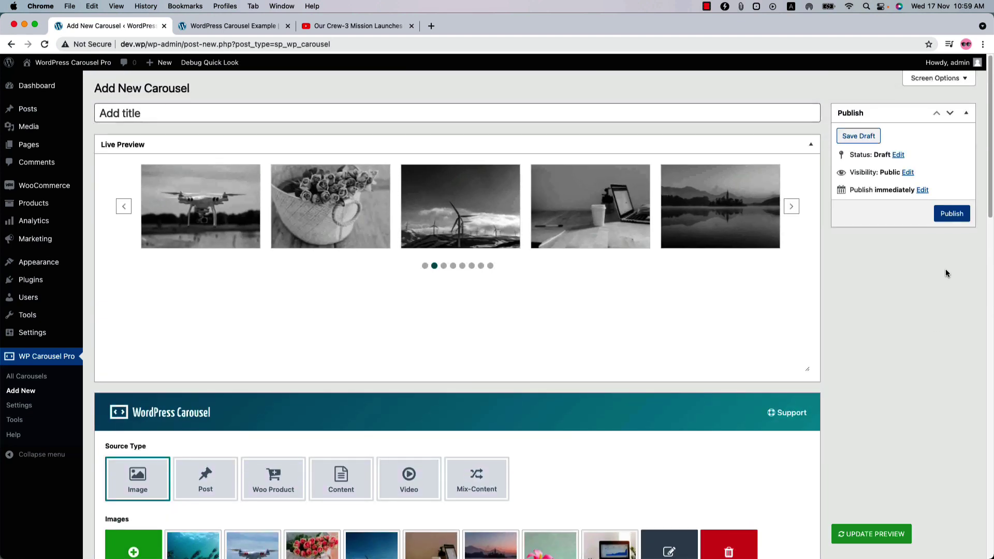
{"action": "left_click", "coordinate": [952, 214]}
{"action": "scroll", "coordinate": [745, 447], "scroll_direction": "down", "scroll_amount": 20}
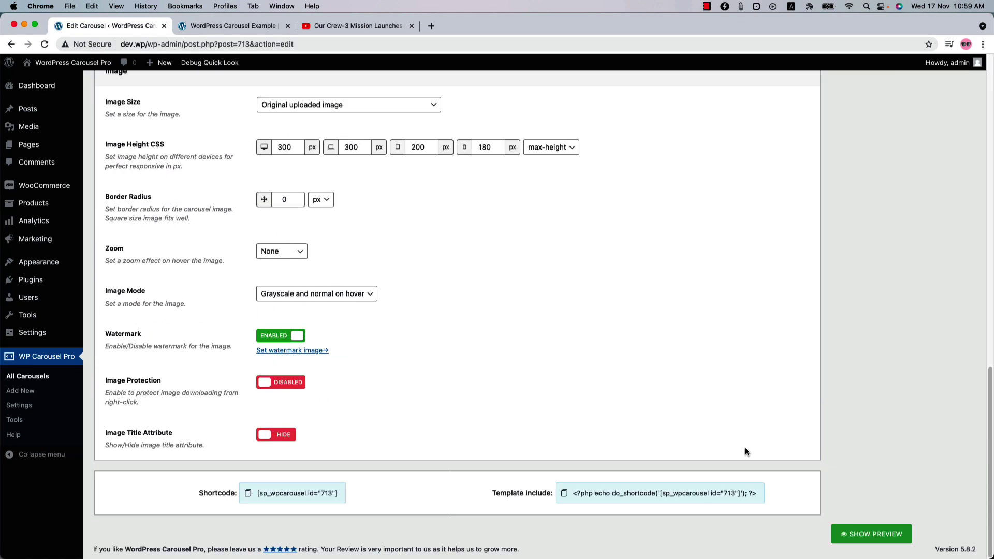
{"action": "left_click", "coordinate": [295, 496]}
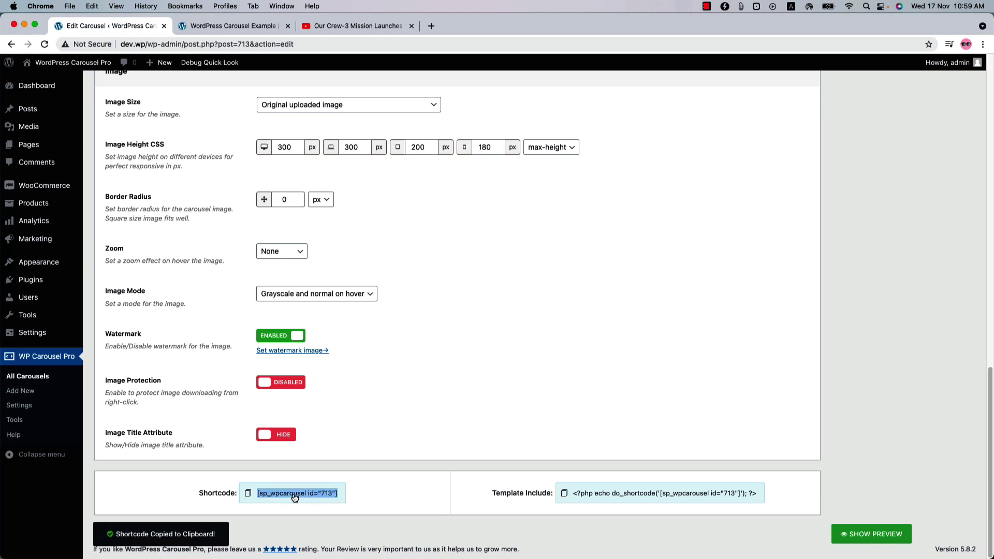
Paste the shortcode into a new page, update it and view the live page
{"action": "mouse_move", "coordinate": [31, 145]}
{"action": "left_click", "coordinate": [107, 160], "text": "super"}
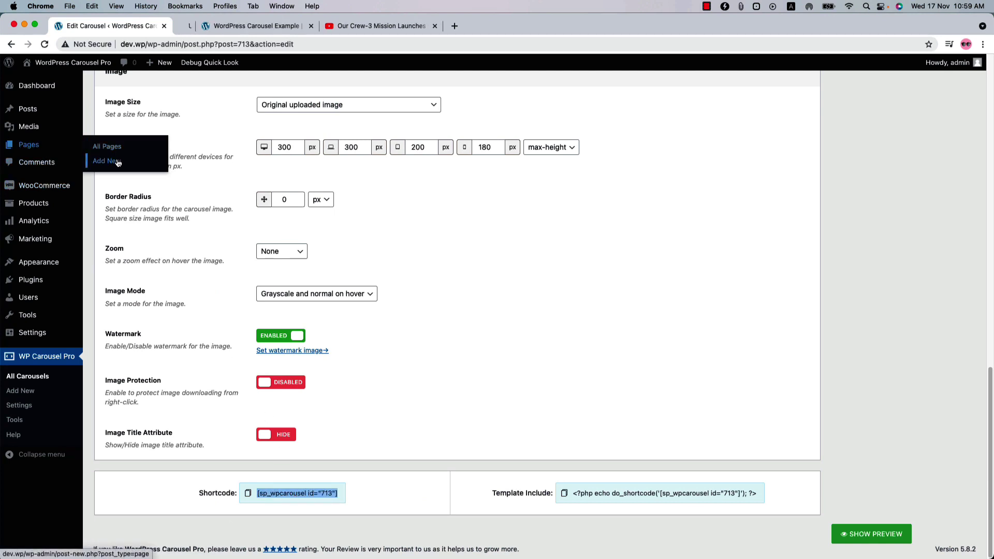
{"action": "left_click", "coordinate": [229, 28]}
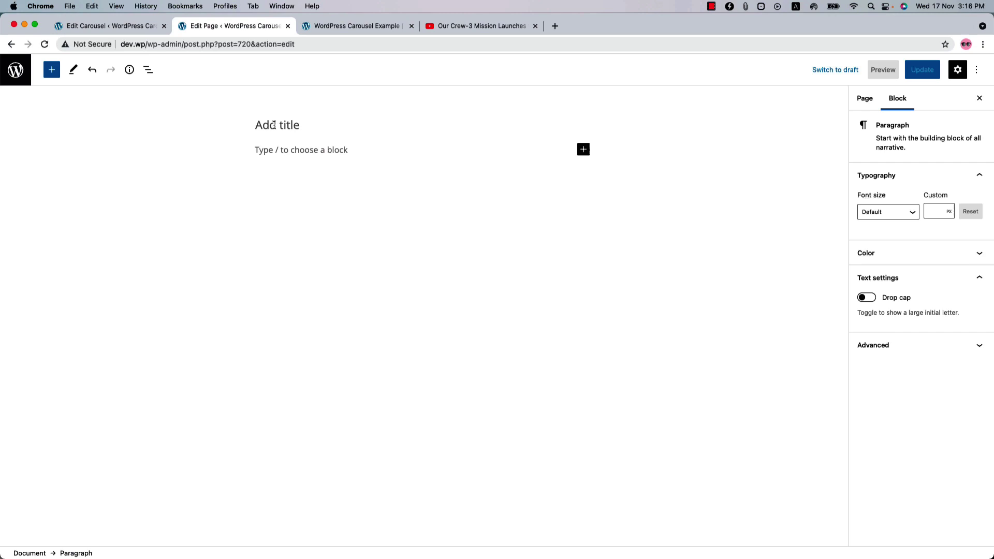
{"action": "key", "text": "super+v"}
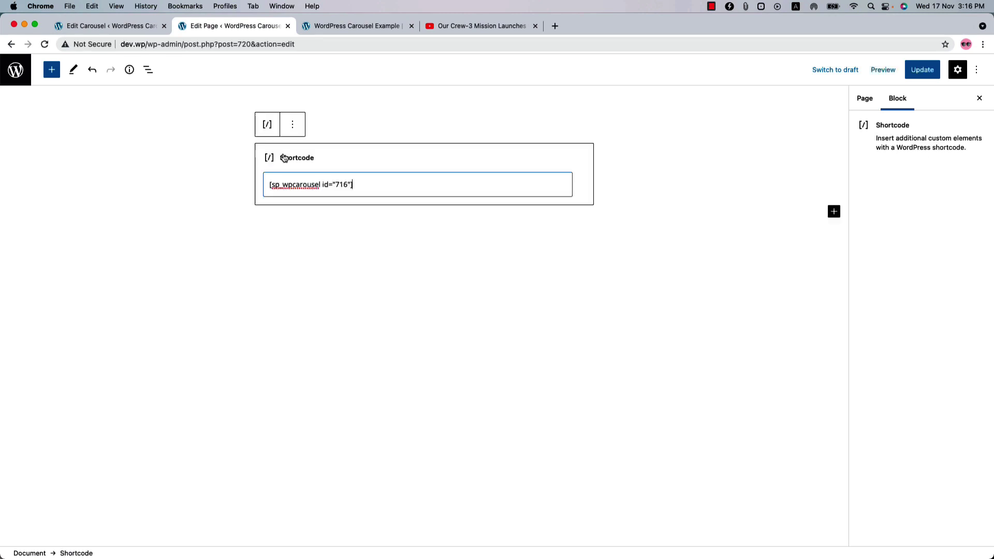
{"action": "left_click", "coordinate": [928, 74]}
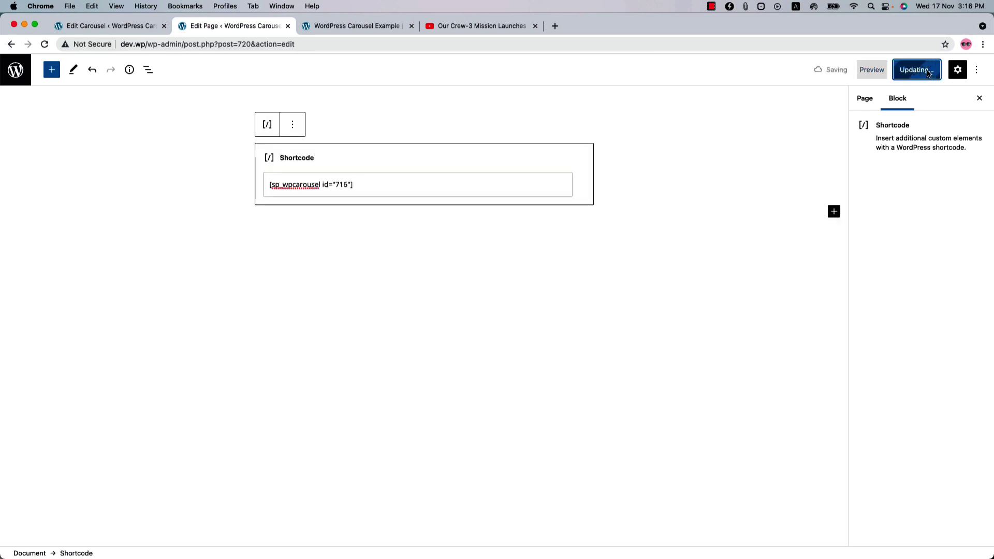
{"action": "left_click", "coordinate": [97, 527]}
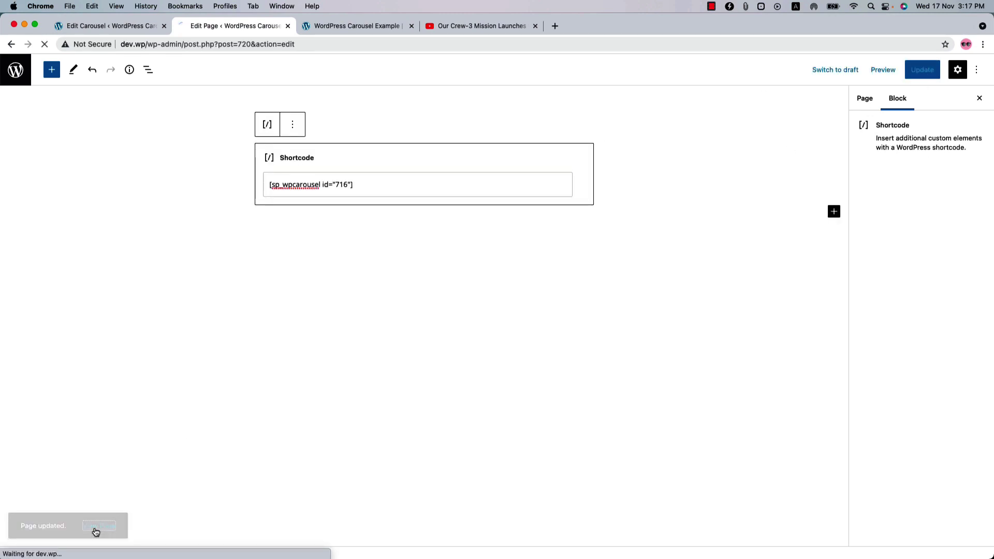
Advance the carousel two slides and open the drone photo in the lightbox
{"action": "left_click", "coordinate": [789, 270]}
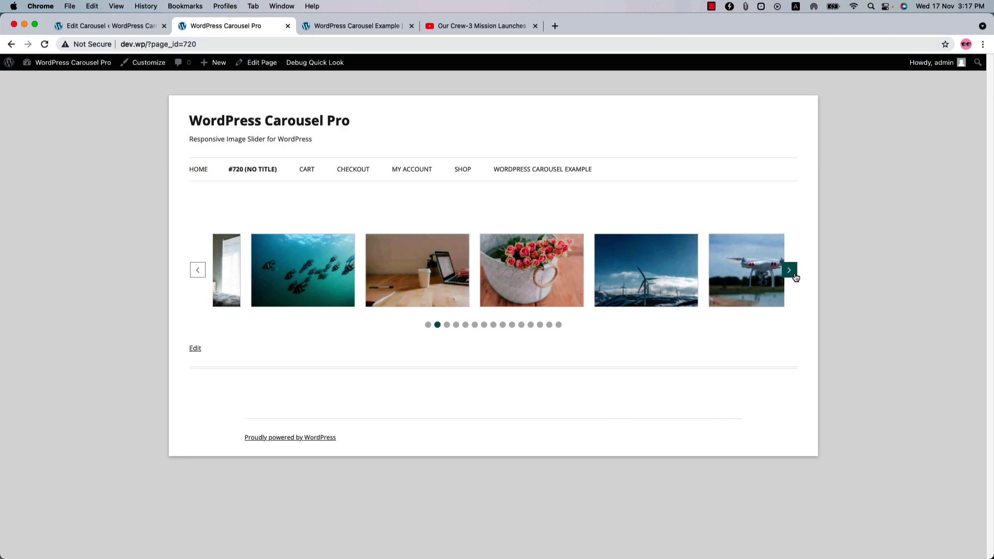
{"action": "left_click", "coordinate": [789, 271]}
{"action": "left_click", "coordinate": [612, 273]}
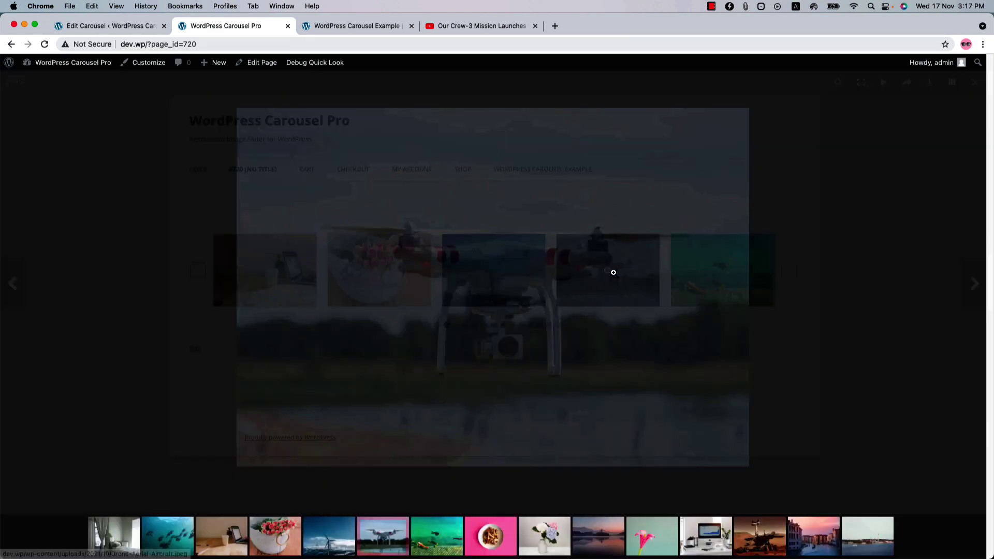
Browse the lightbox images (Venice, rover, drone, aquarium) with arrows and thumbnails, then close it
{"action": "left_click", "coordinate": [974, 284]}
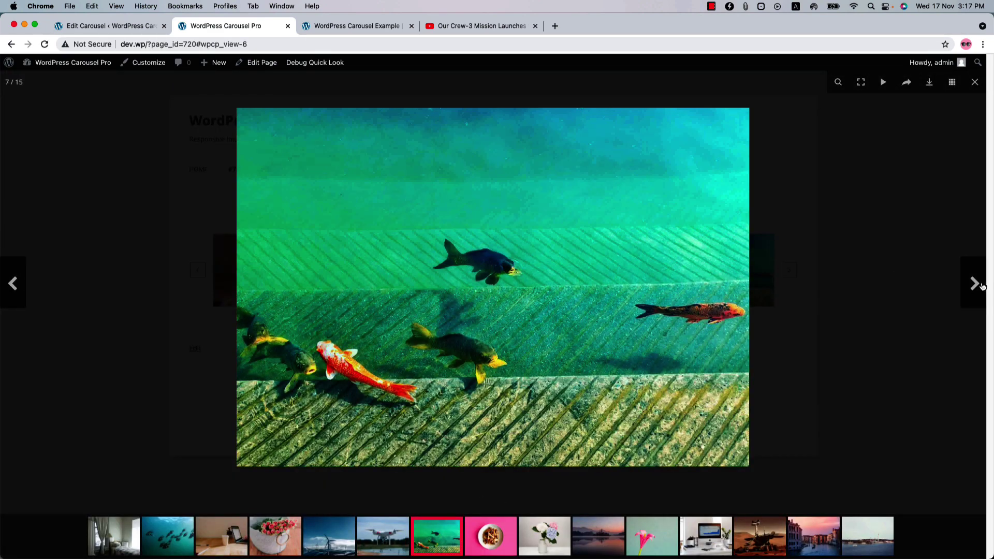
{"action": "left_click", "coordinate": [974, 284]}
{"action": "left_click", "coordinate": [820, 527]}
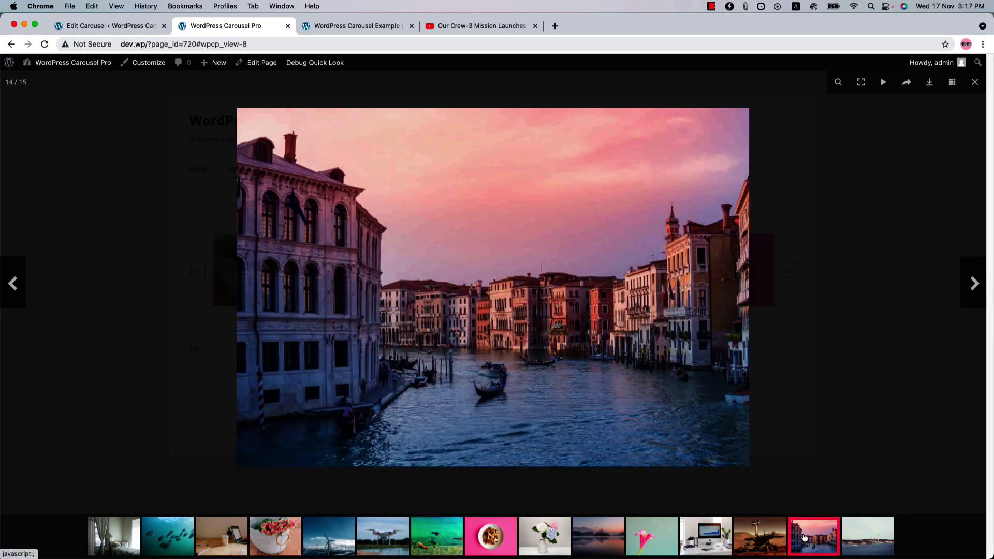
{"action": "left_click", "coordinate": [759, 533]}
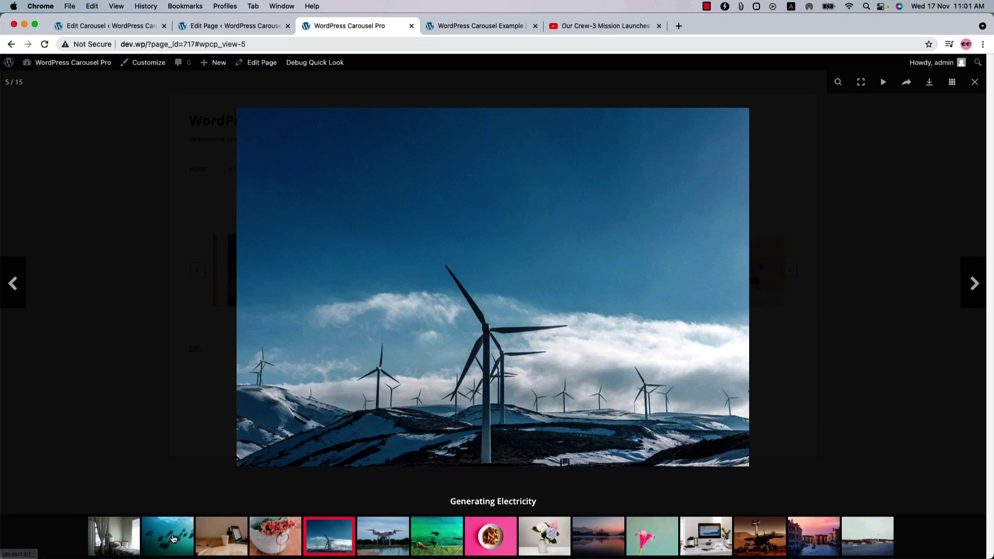
{"action": "left_click", "coordinate": [974, 286]}
{"action": "left_click", "coordinate": [975, 286]}
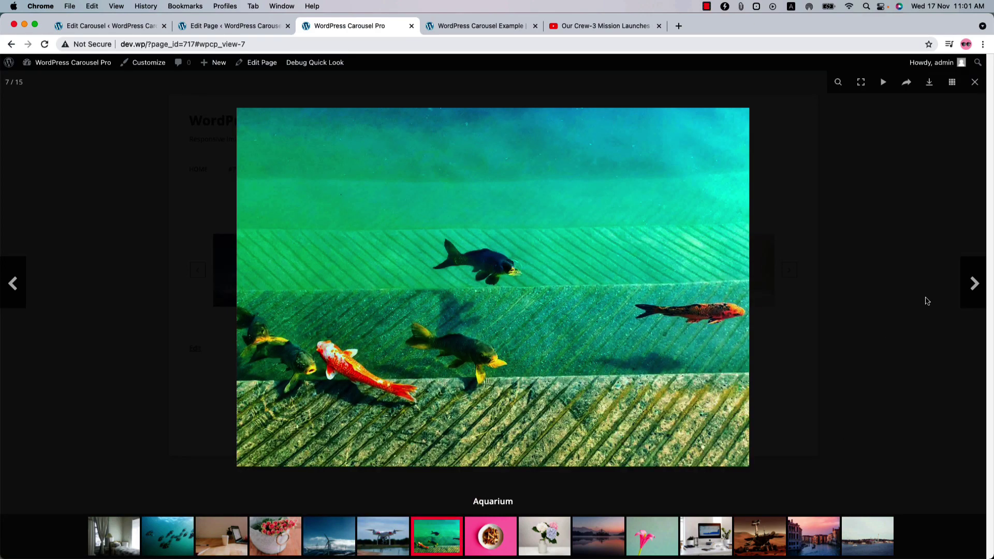
{"action": "left_click", "coordinate": [925, 297]}
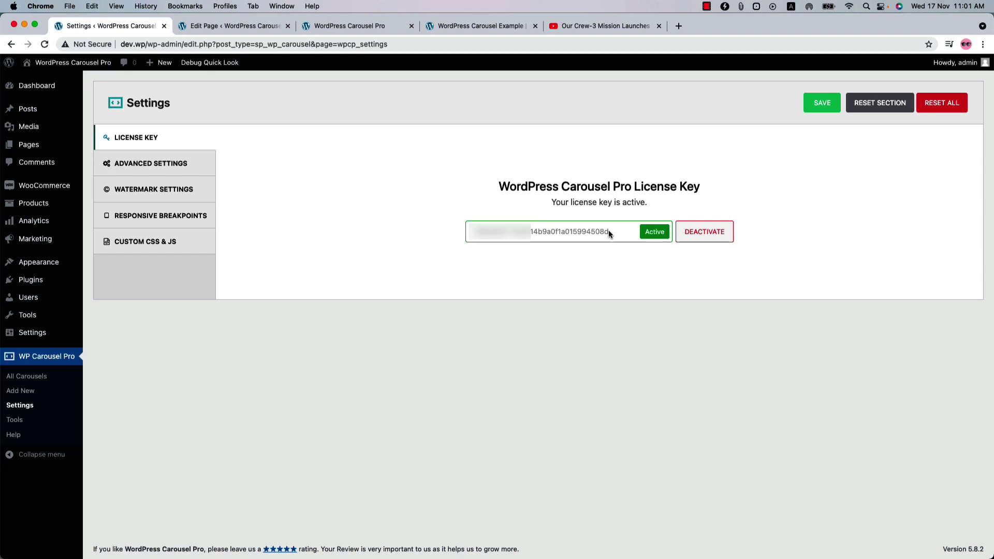
Review the Advanced and Watermark settings, toggling custom watermark sizing on and back off
{"action": "left_click", "coordinate": [176, 169]}
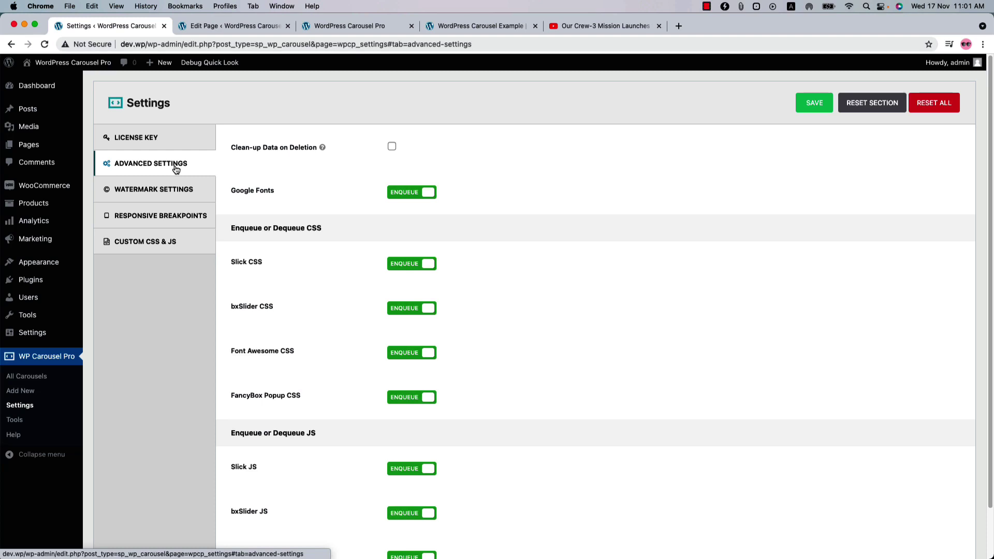
{"action": "left_click", "coordinate": [175, 195]}
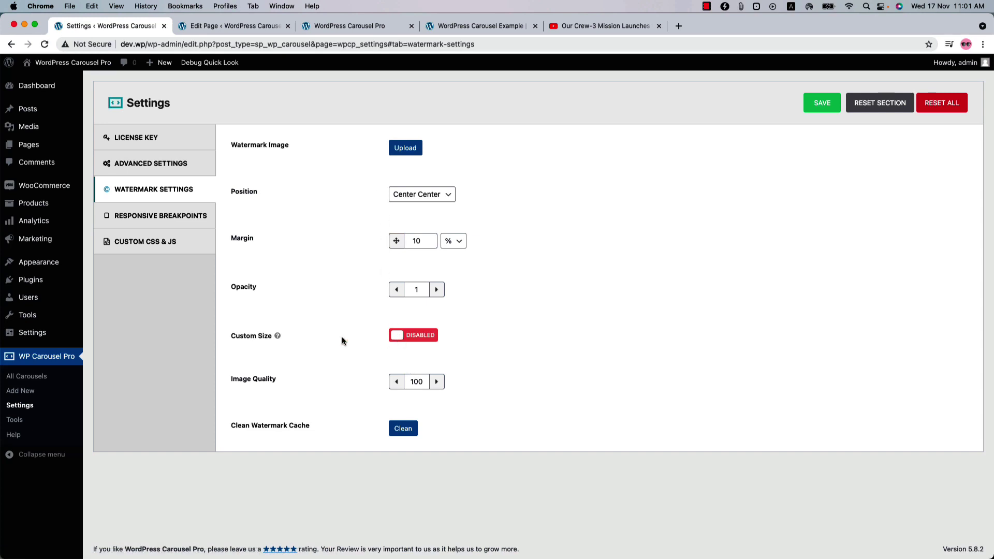
{"action": "left_click", "coordinate": [430, 337]}
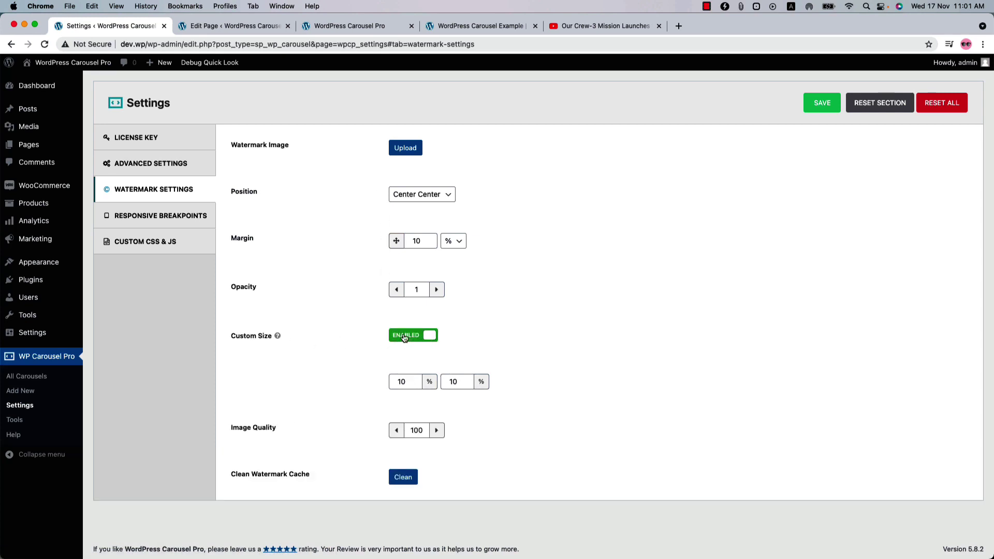
{"action": "left_click", "coordinate": [430, 337]}
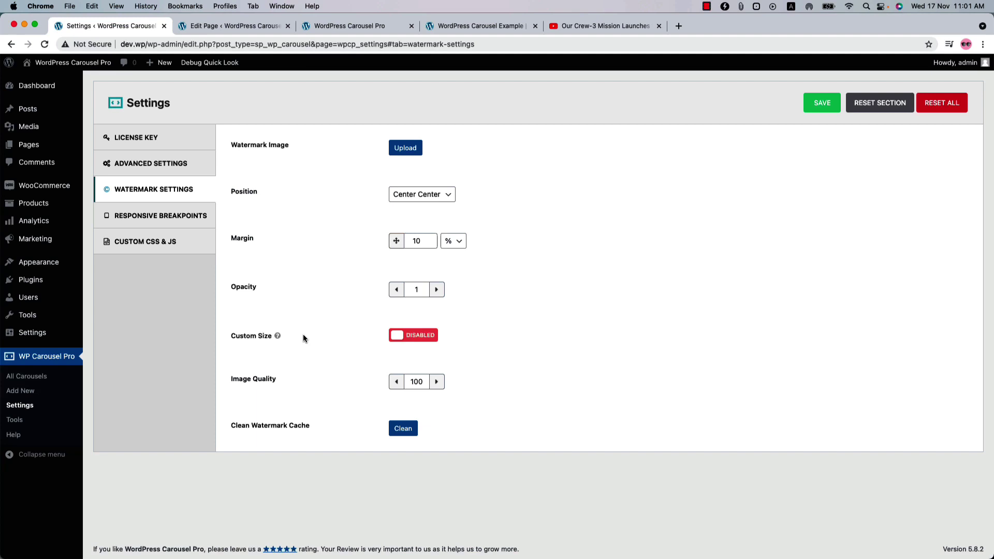
Check the Desktop responsive breakpoint width and the empty custom CSS and JavaScript editors
{"action": "left_click", "coordinate": [177, 223]}
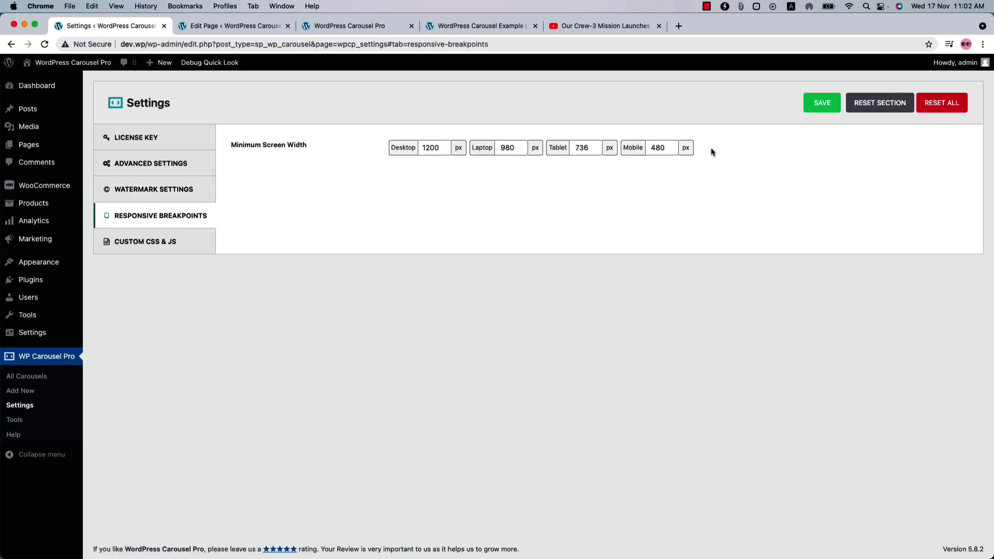
{"action": "left_click", "coordinate": [428, 147]}
{"action": "left_click", "coordinate": [199, 247]}
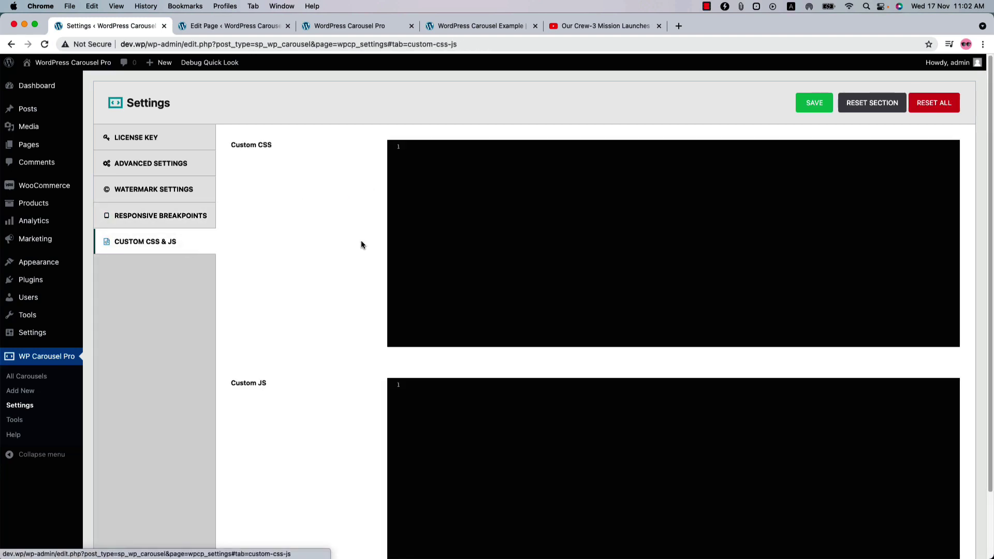
{"action": "left_click", "coordinate": [433, 214]}
{"action": "left_click", "coordinate": [472, 444]}
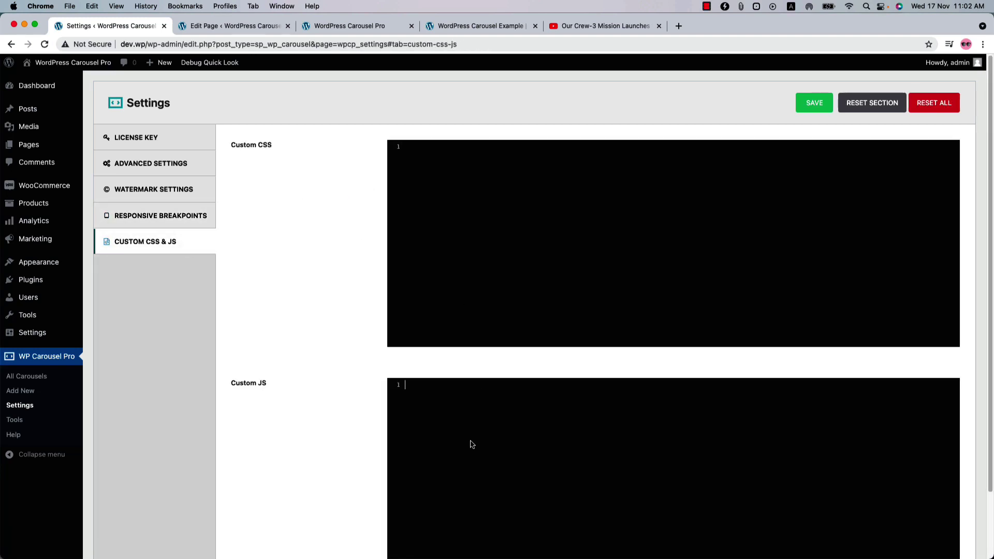